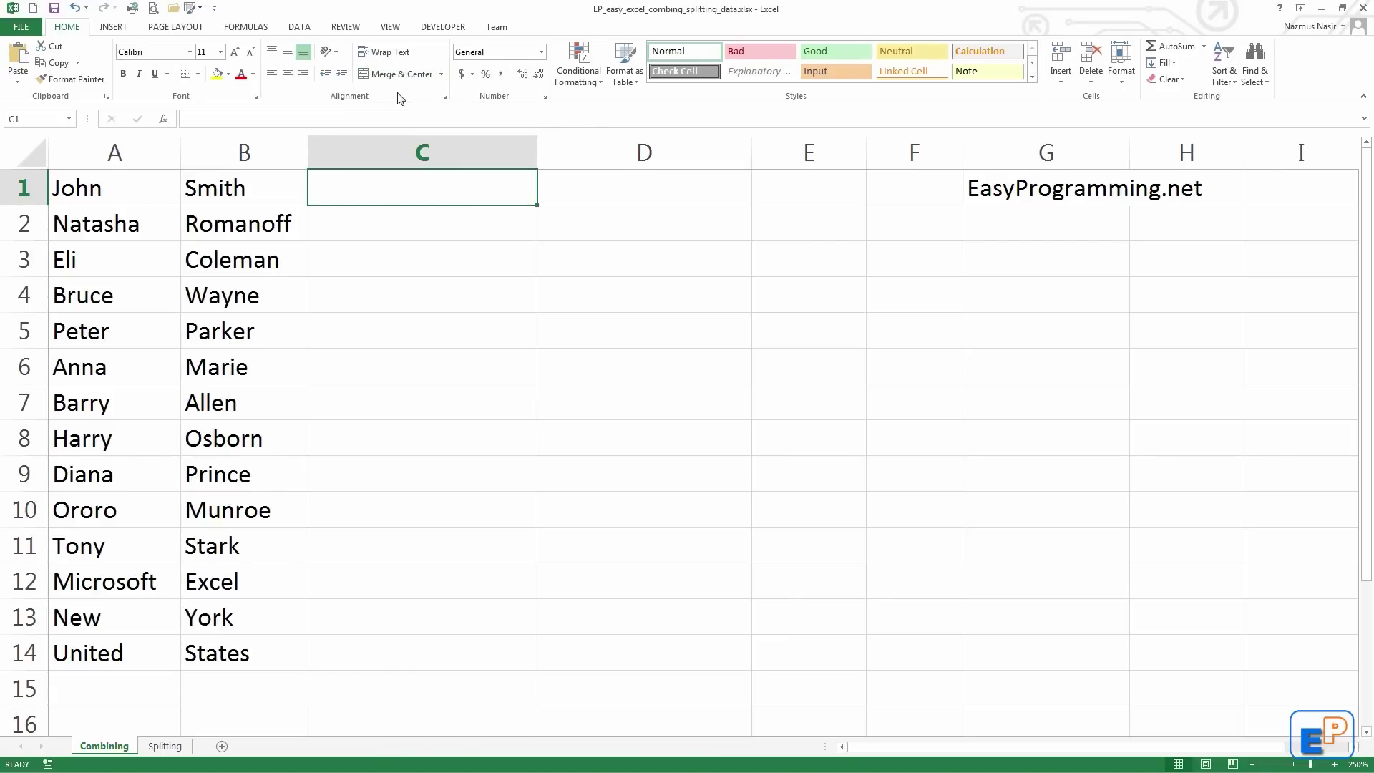
# - Merge cells A1 and B1, accept the merge warning, then undo the merge
pyautogui.click(150, 190)
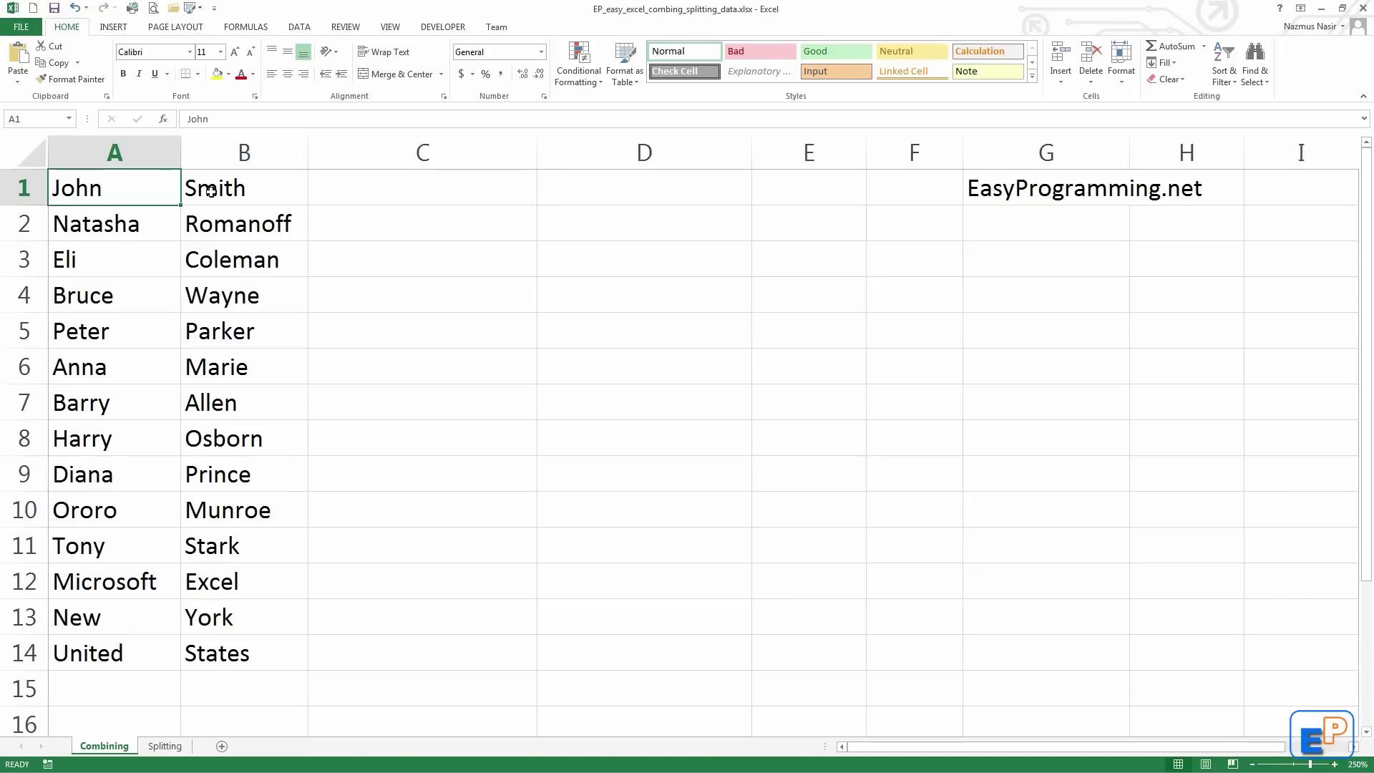
pyautogui.keyDown('shift'); pyautogui.click(247, 190); pyautogui.keyUp('shift')
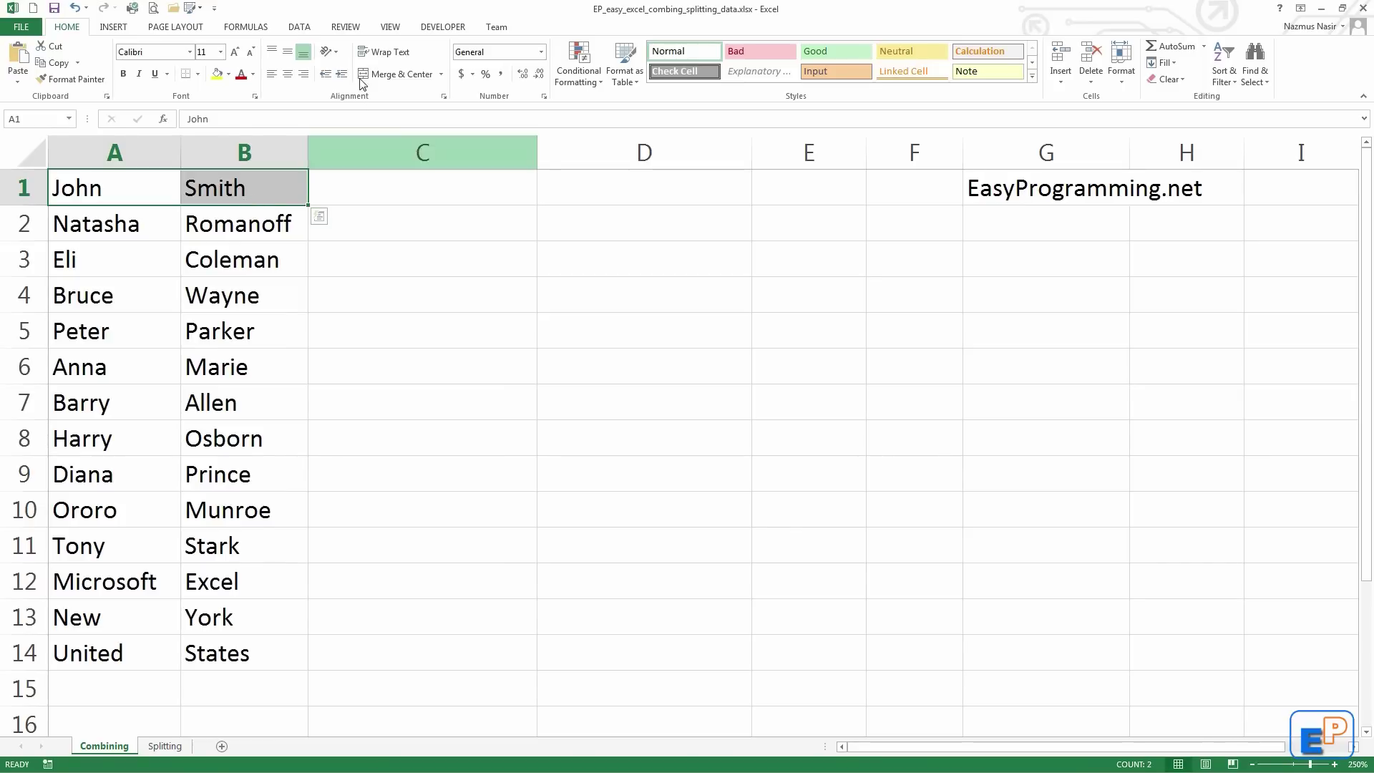
pyautogui.click(397, 74)
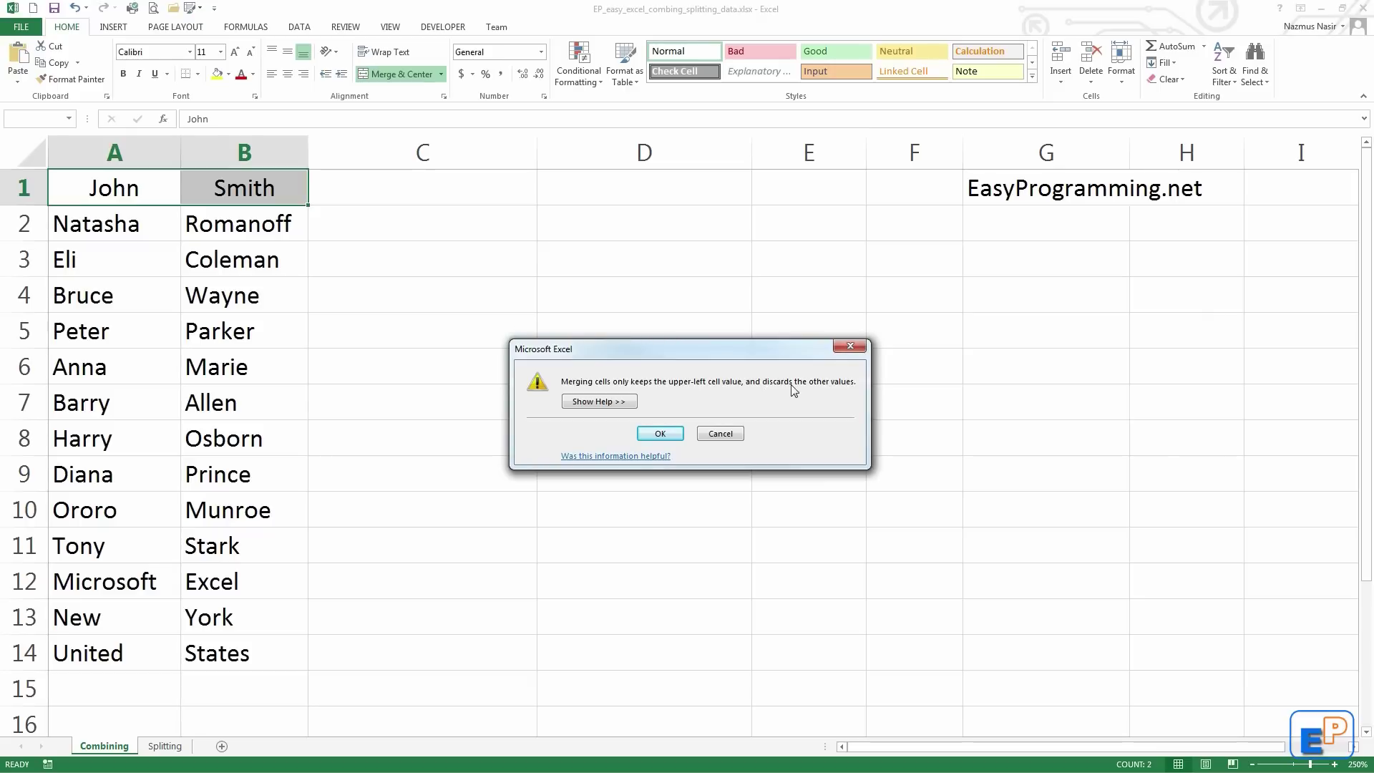
pyautogui.click(661, 434)
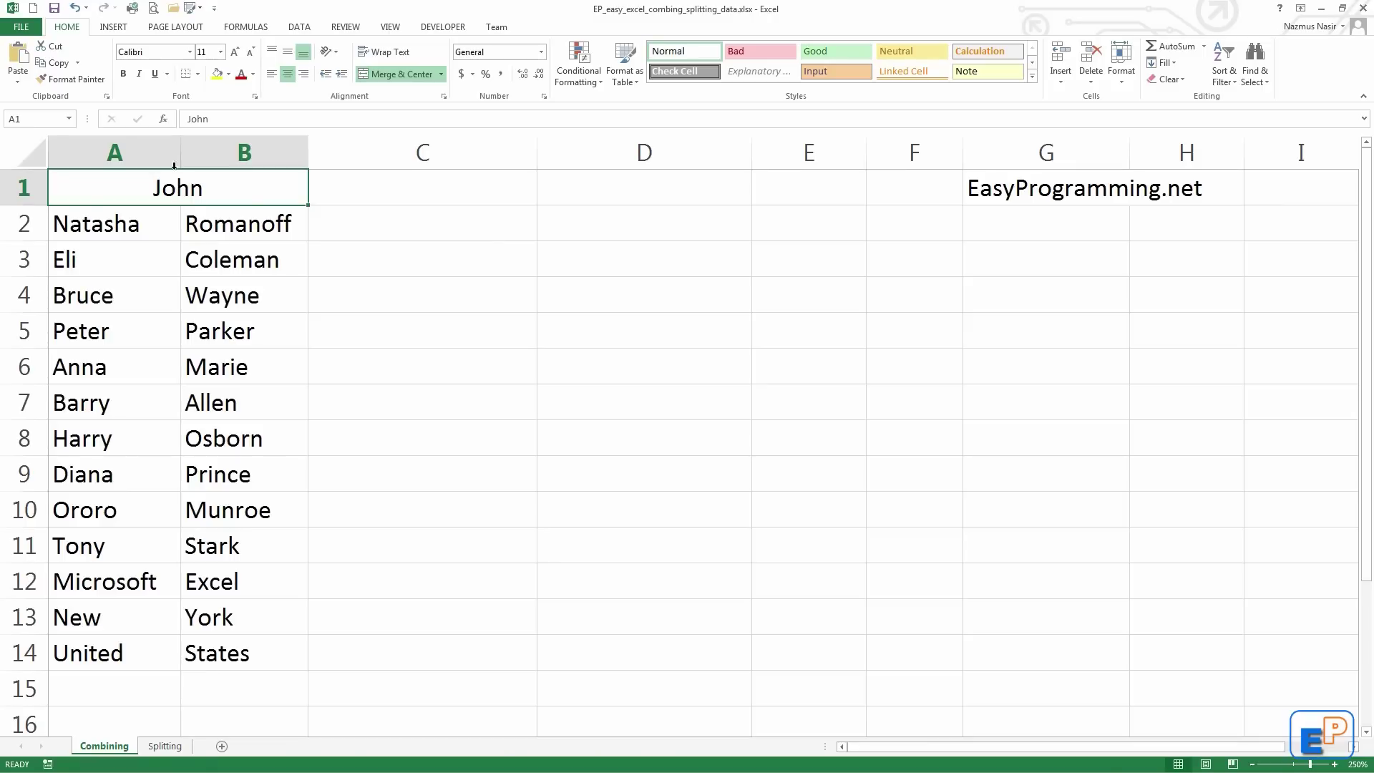
pyautogui.hotkey('ctrl', 'z')
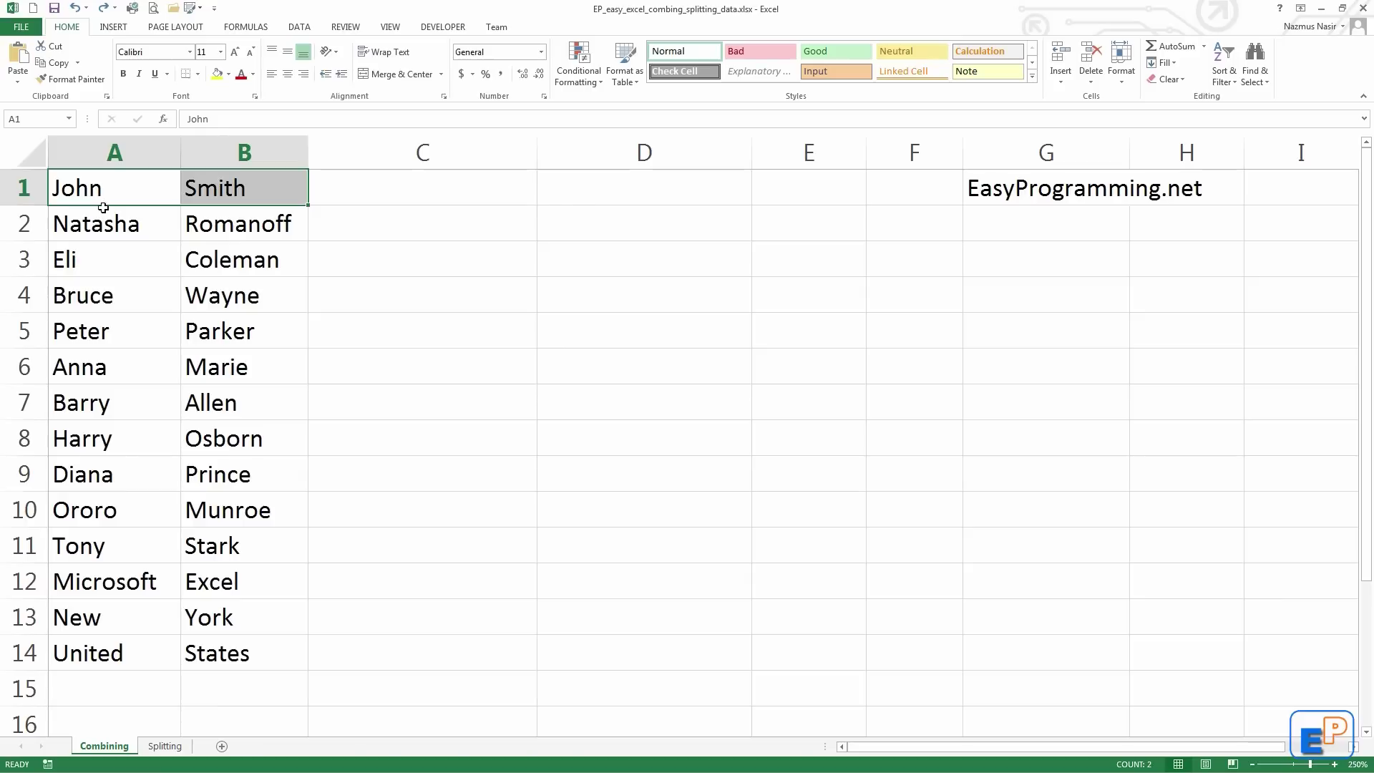
# - Select various cells in A1 through C3 to inspect the names
pyautogui.click(195, 202)
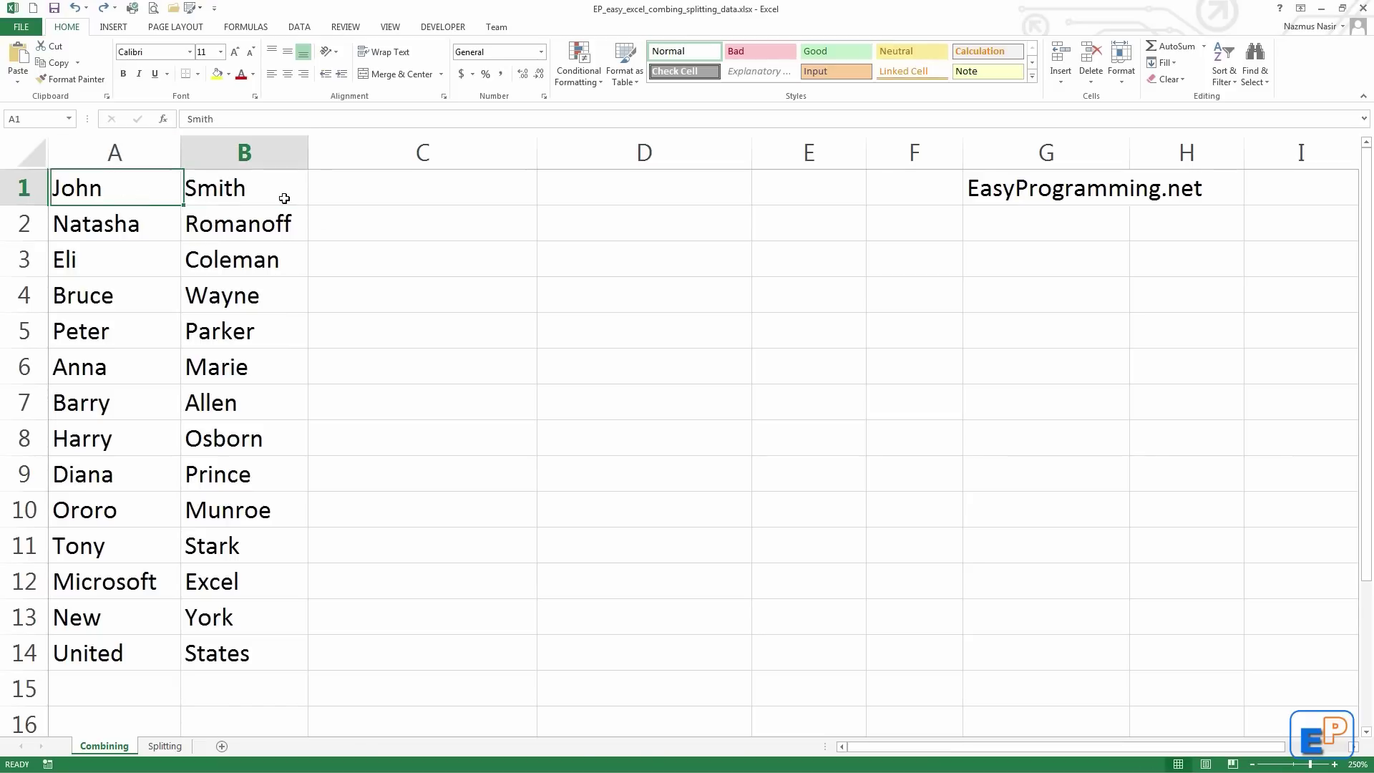
pyautogui.click(145, 236)
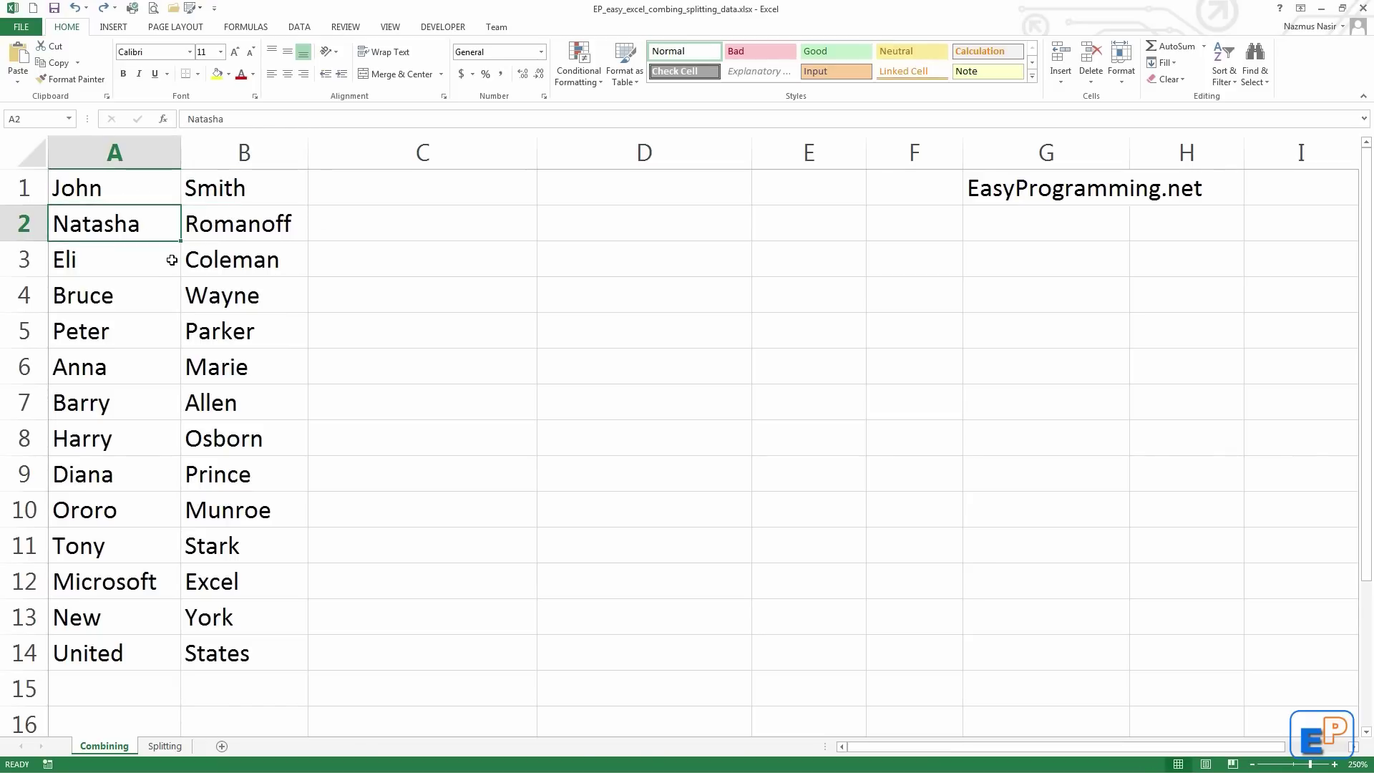
pyautogui.click(458, 188)
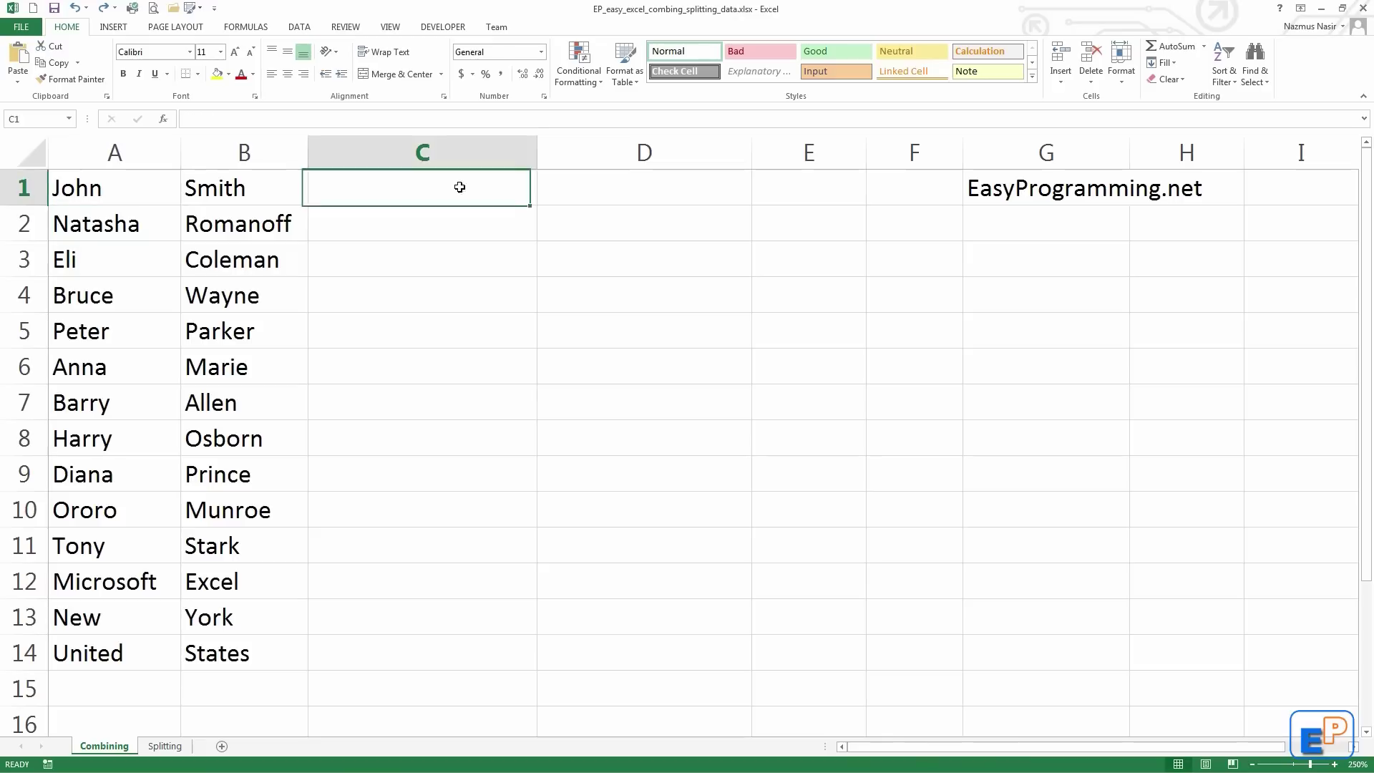
pyautogui.click(493, 225)
pyautogui.click(469, 255)
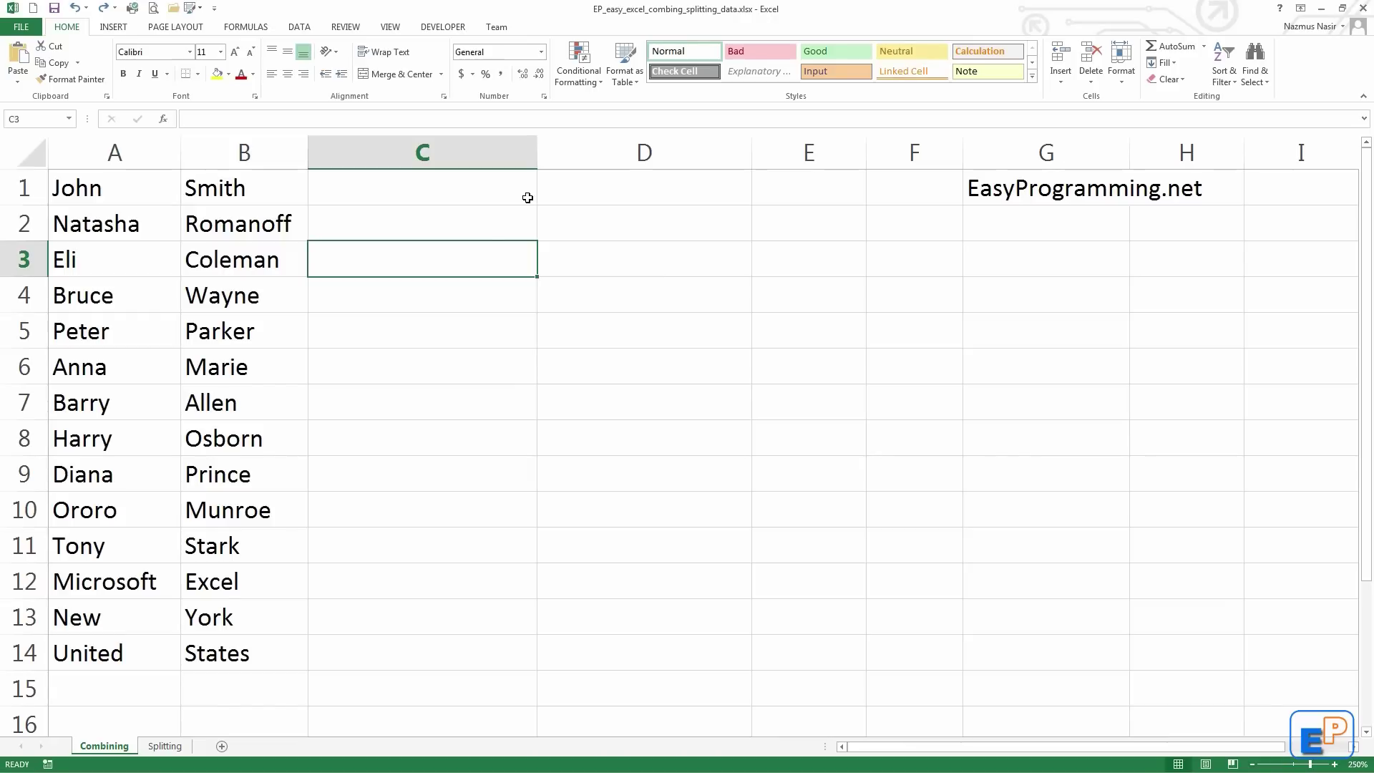
pyautogui.click(107, 195)
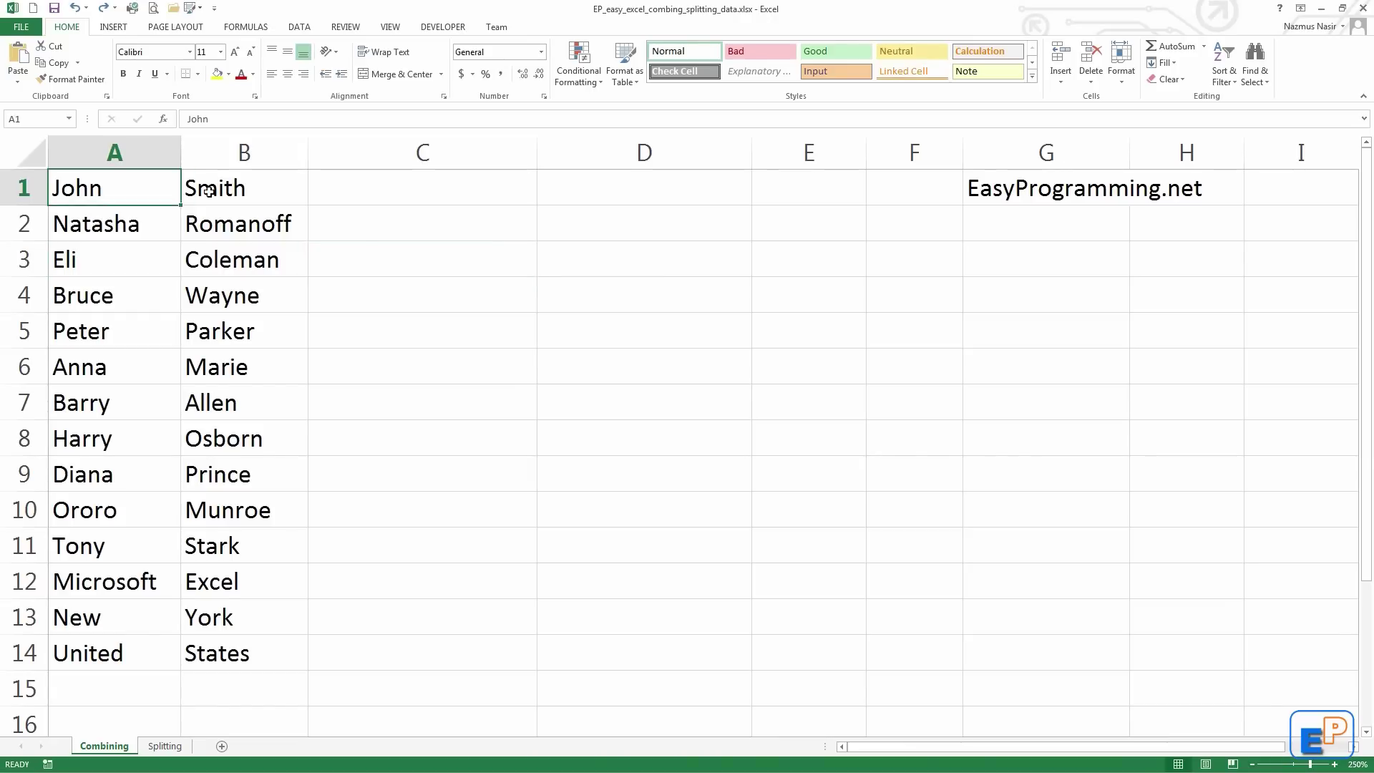
pyautogui.click(207, 191)
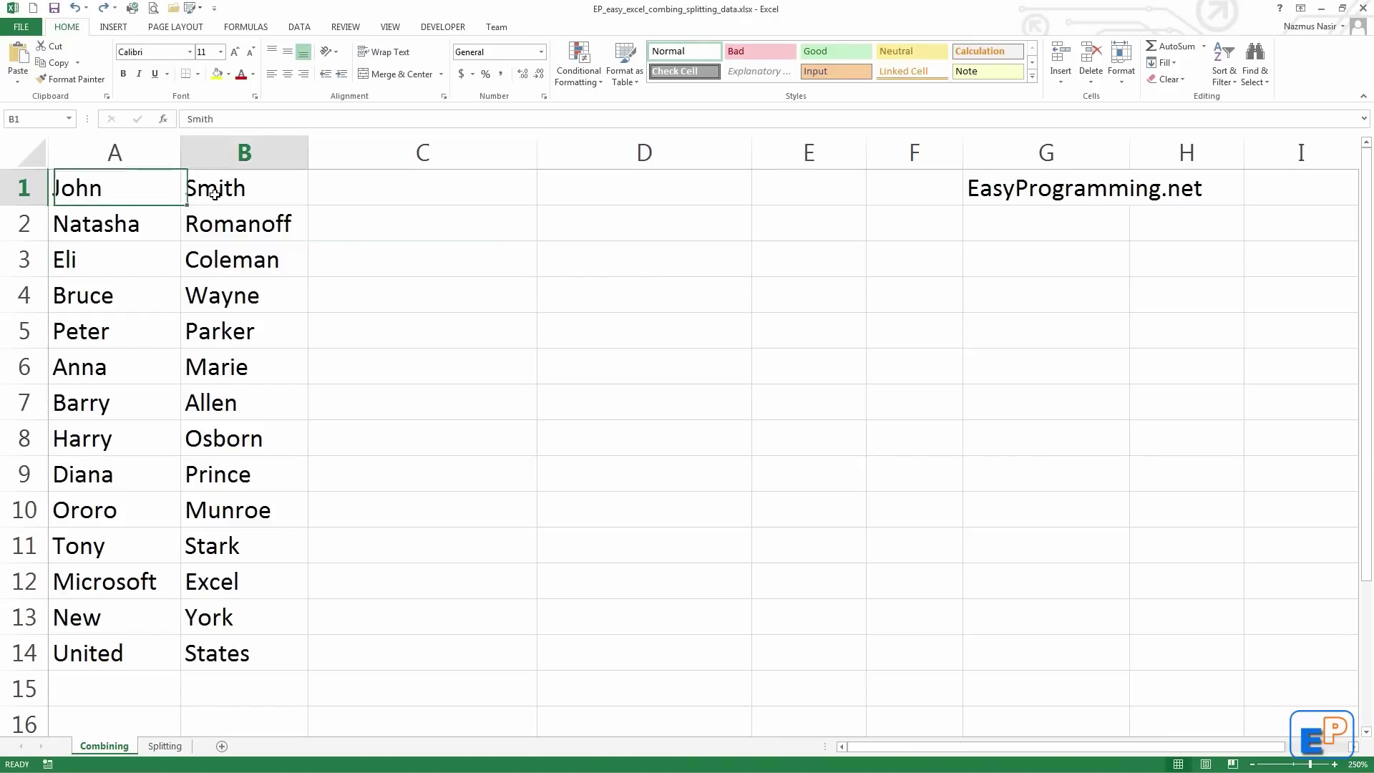
pyautogui.click(144, 218)
pyautogui.click(141, 190)
pyautogui.click(249, 191)
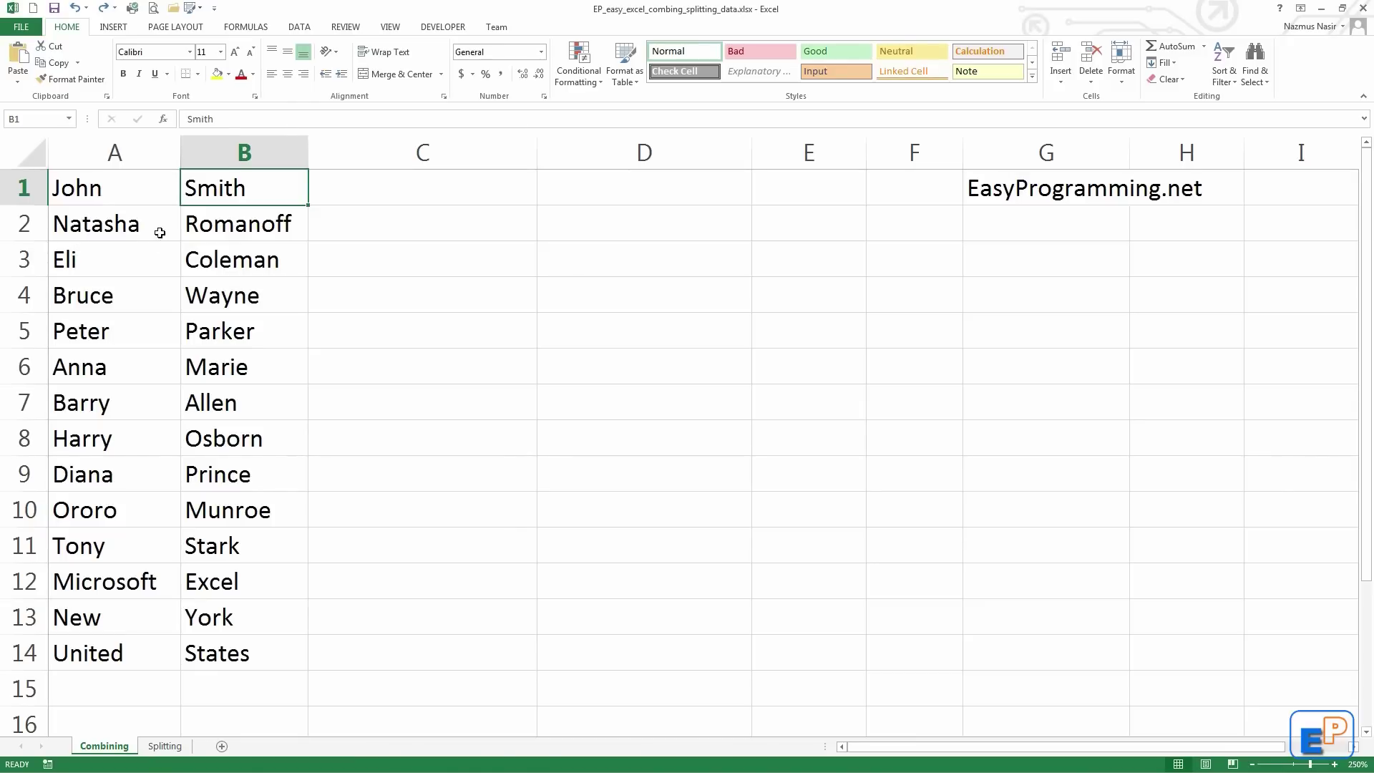
# - Enter the formula =A1&B1 in C1 to join the first and last names
pyautogui.click(378, 187)
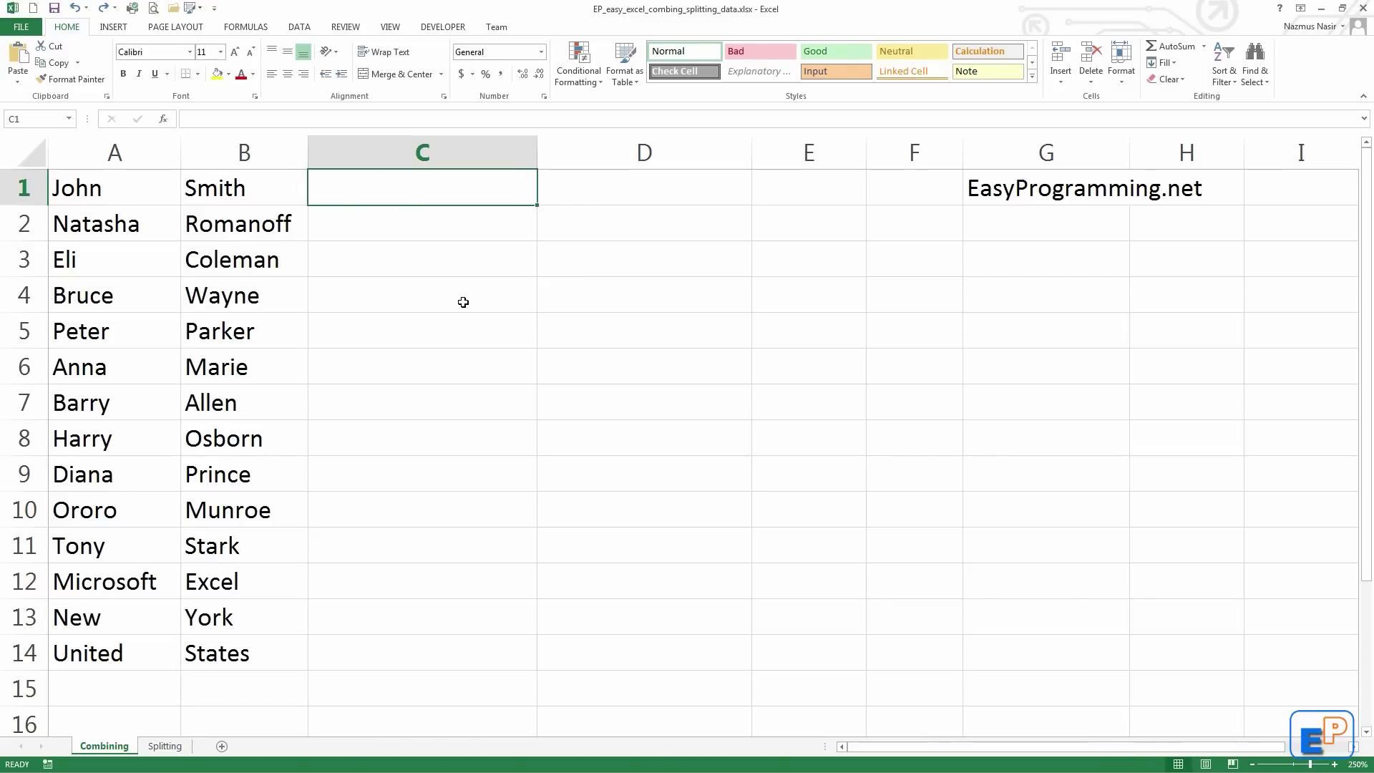
pyautogui.write('=')
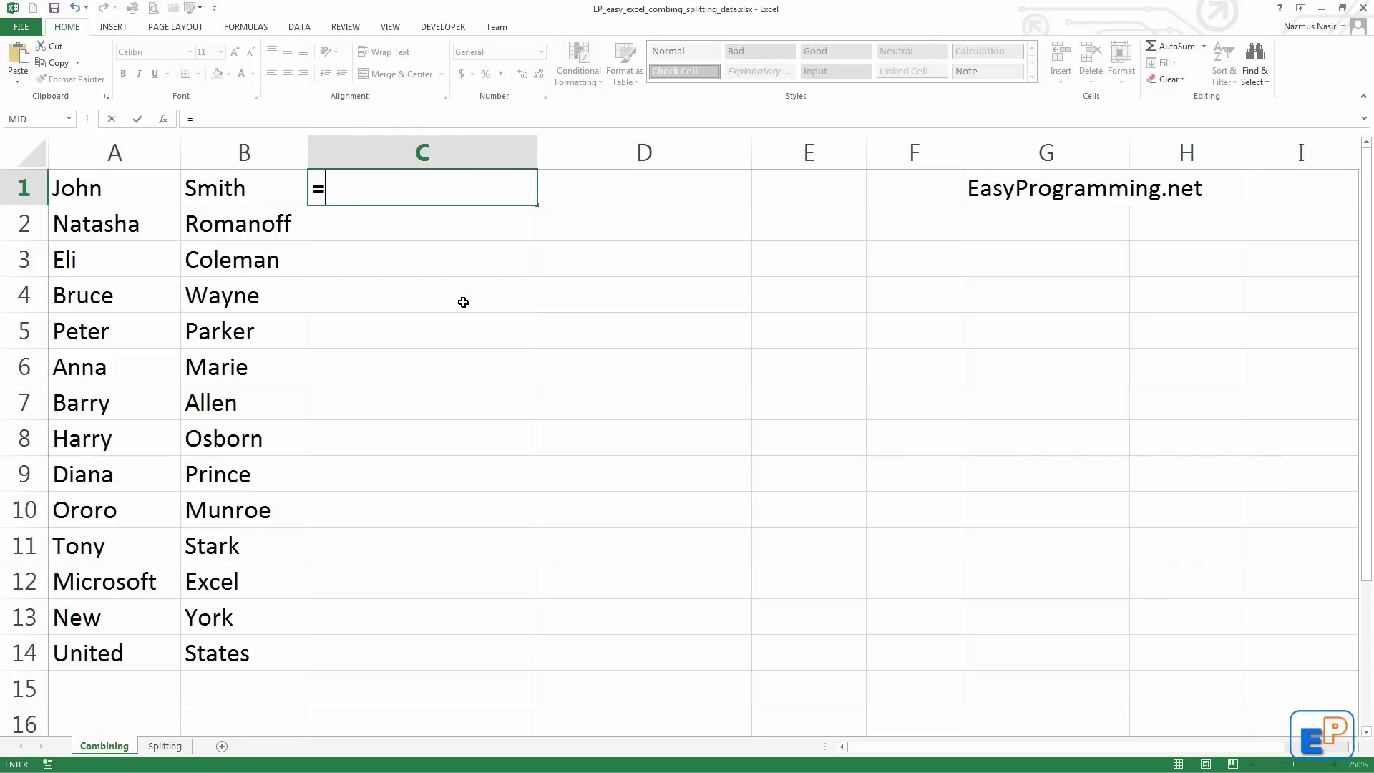
pyautogui.click(130, 190)
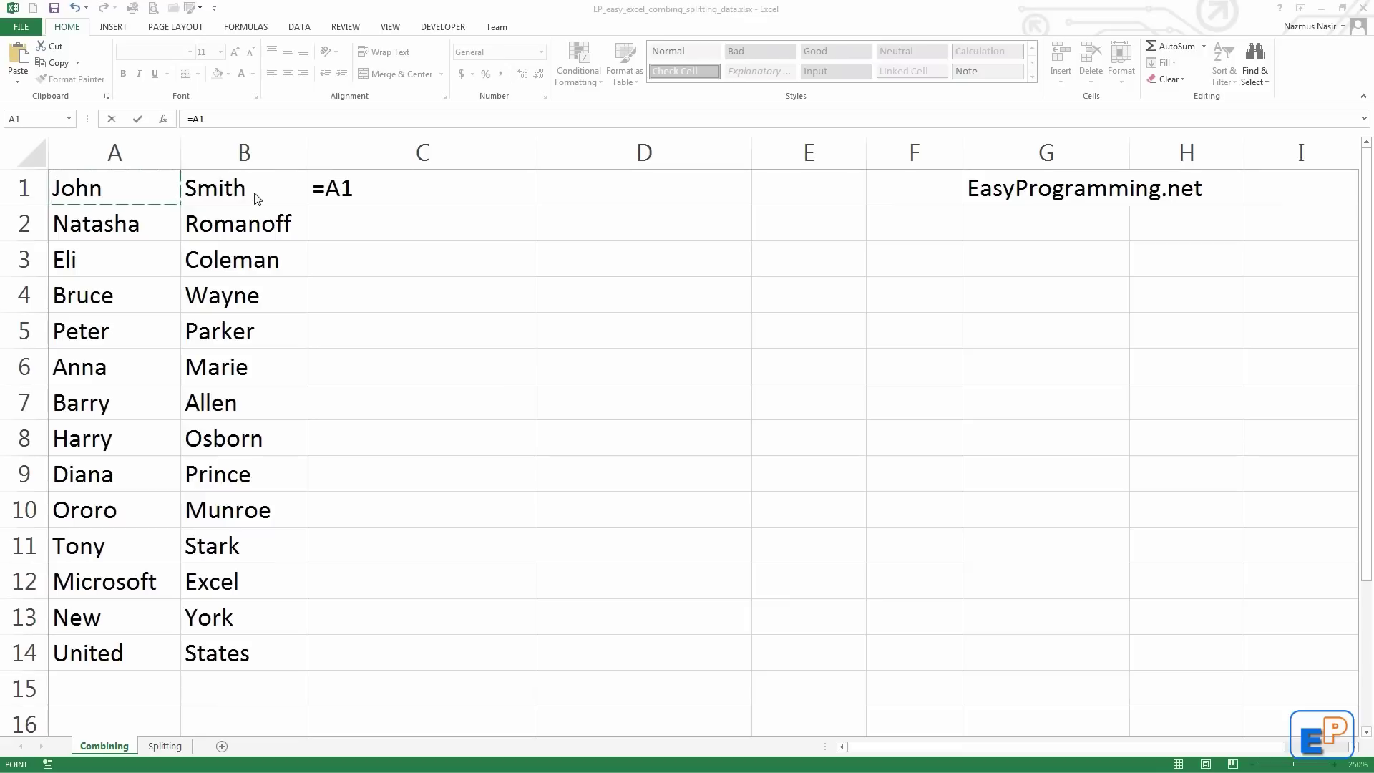
pyautogui.click(465, 14)
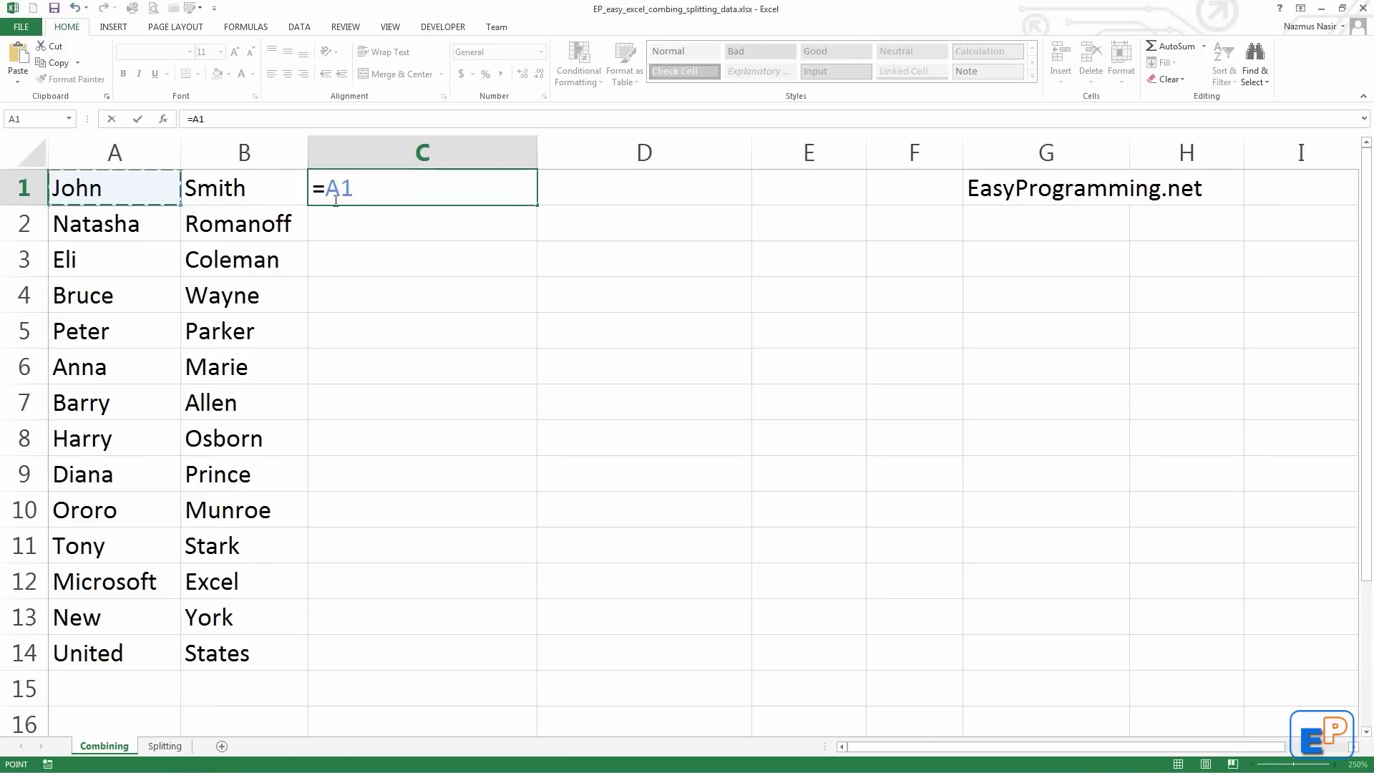
pyautogui.click(250, 188)
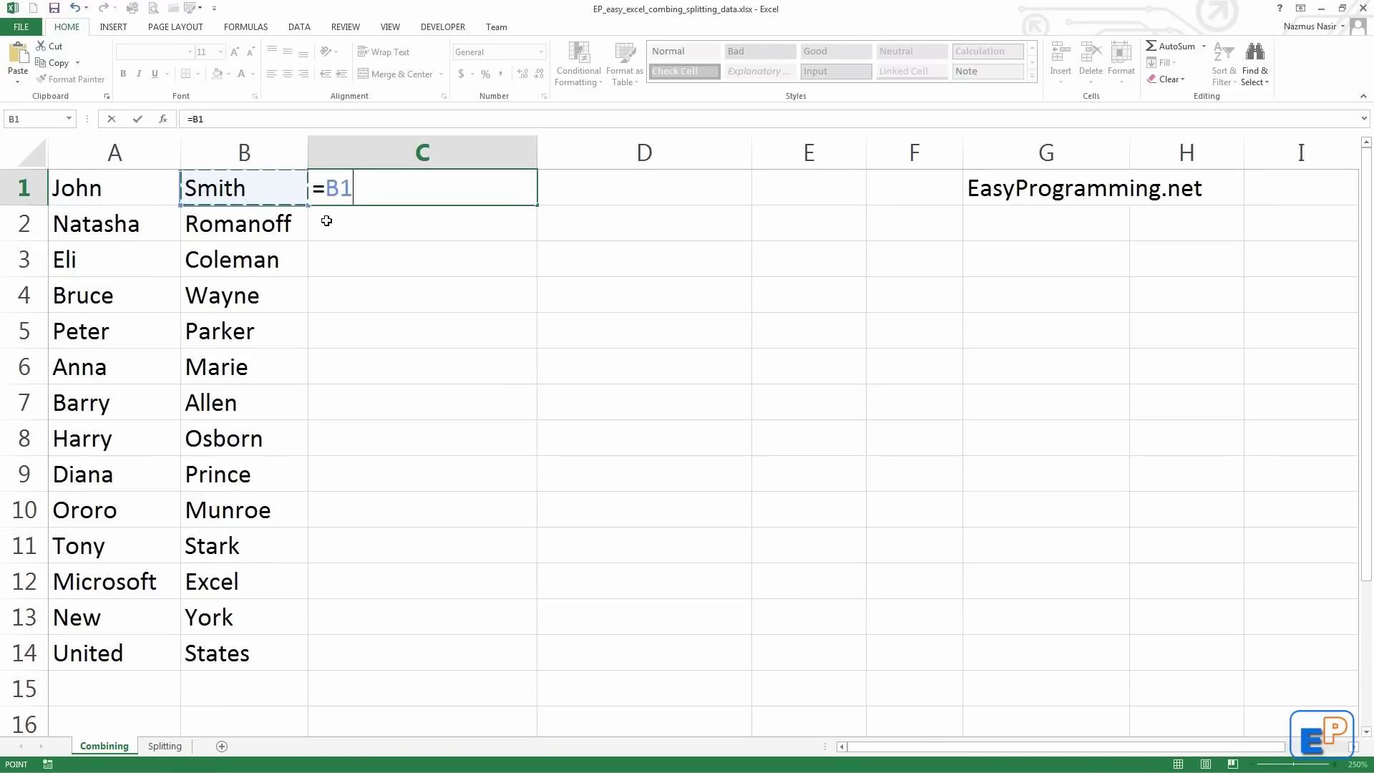
pyautogui.click(153, 184)
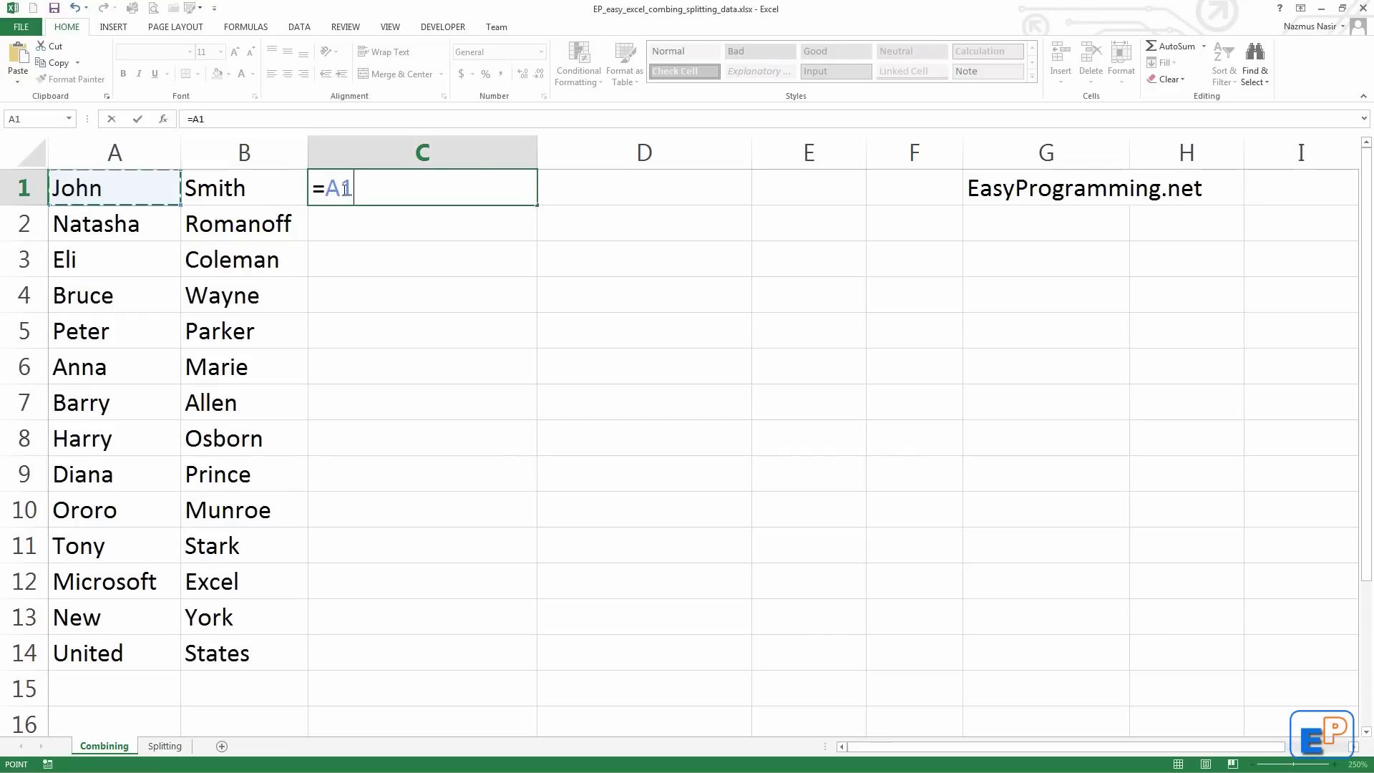
pyautogui.write('&')
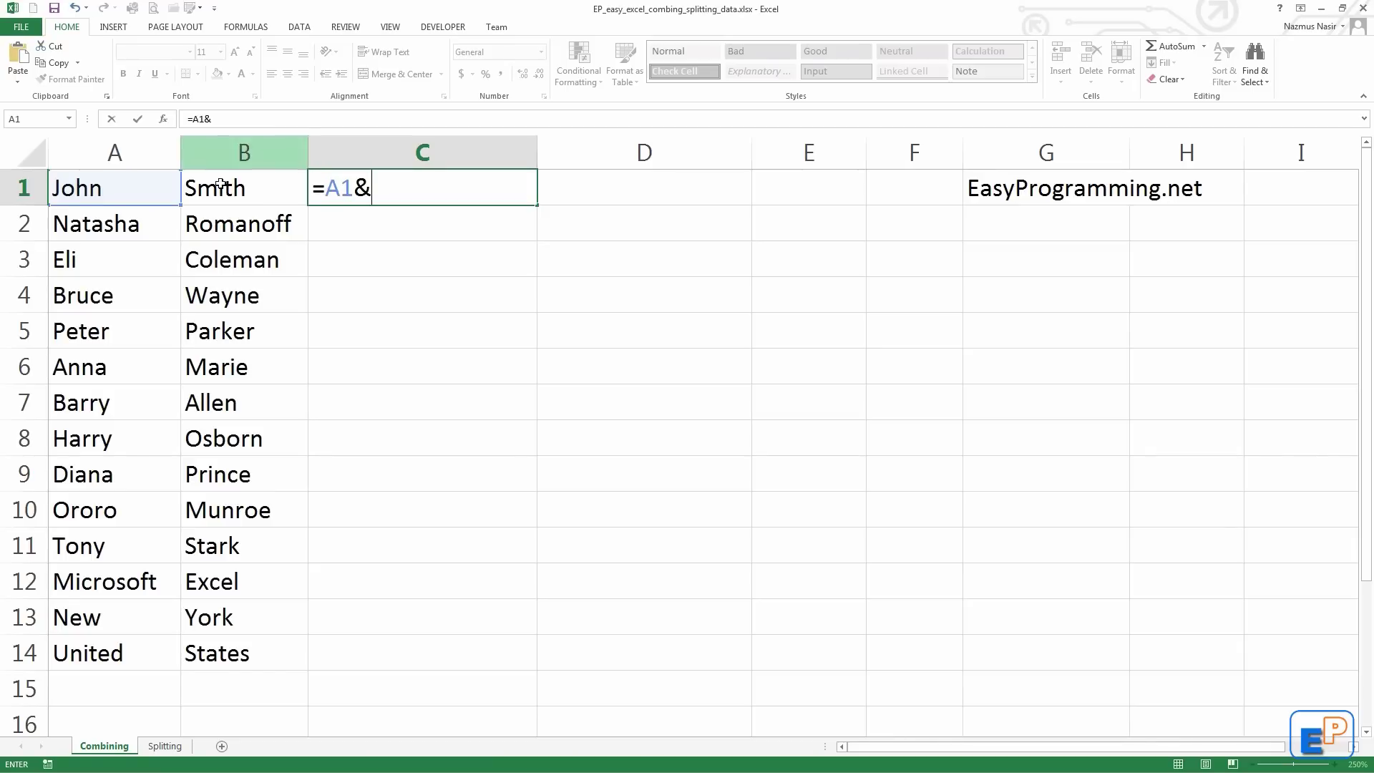
pyautogui.click(258, 189)
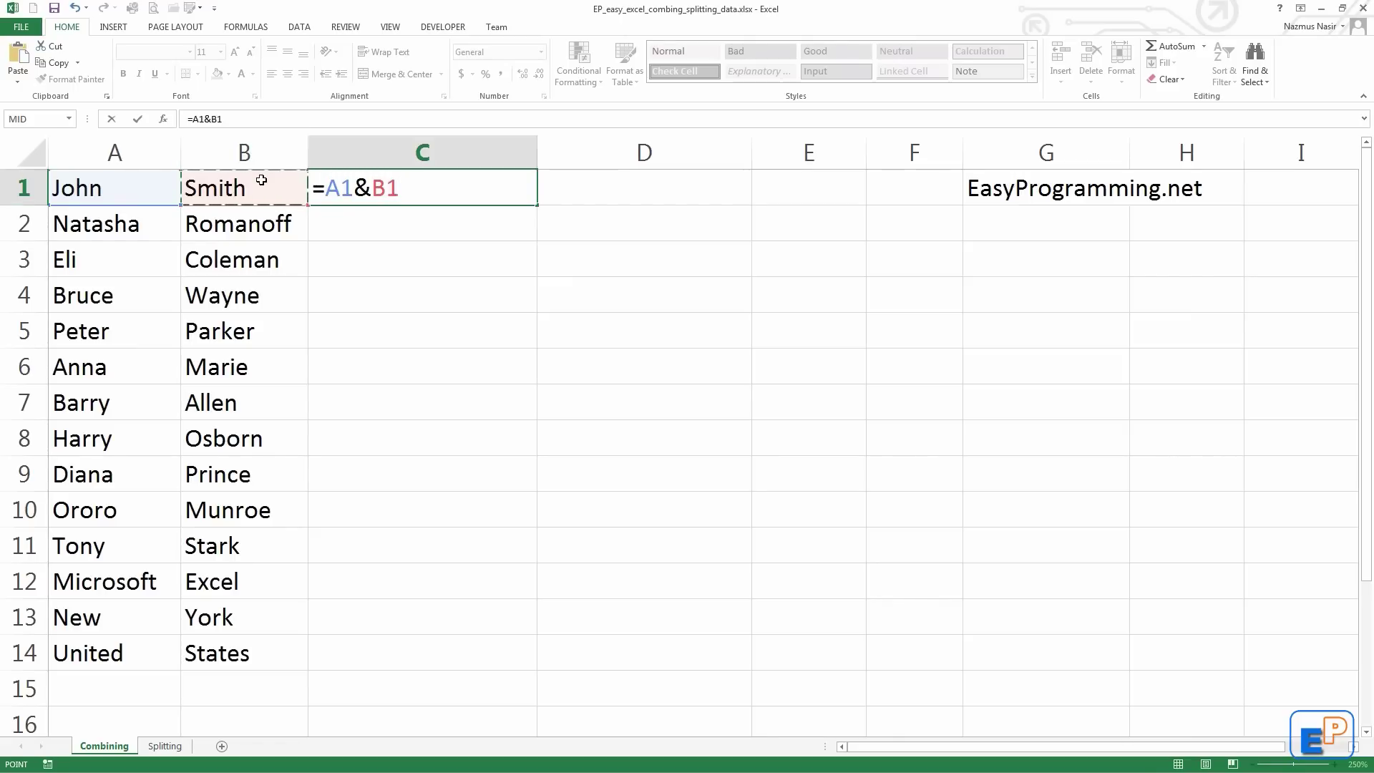
pyautogui.press('Return')
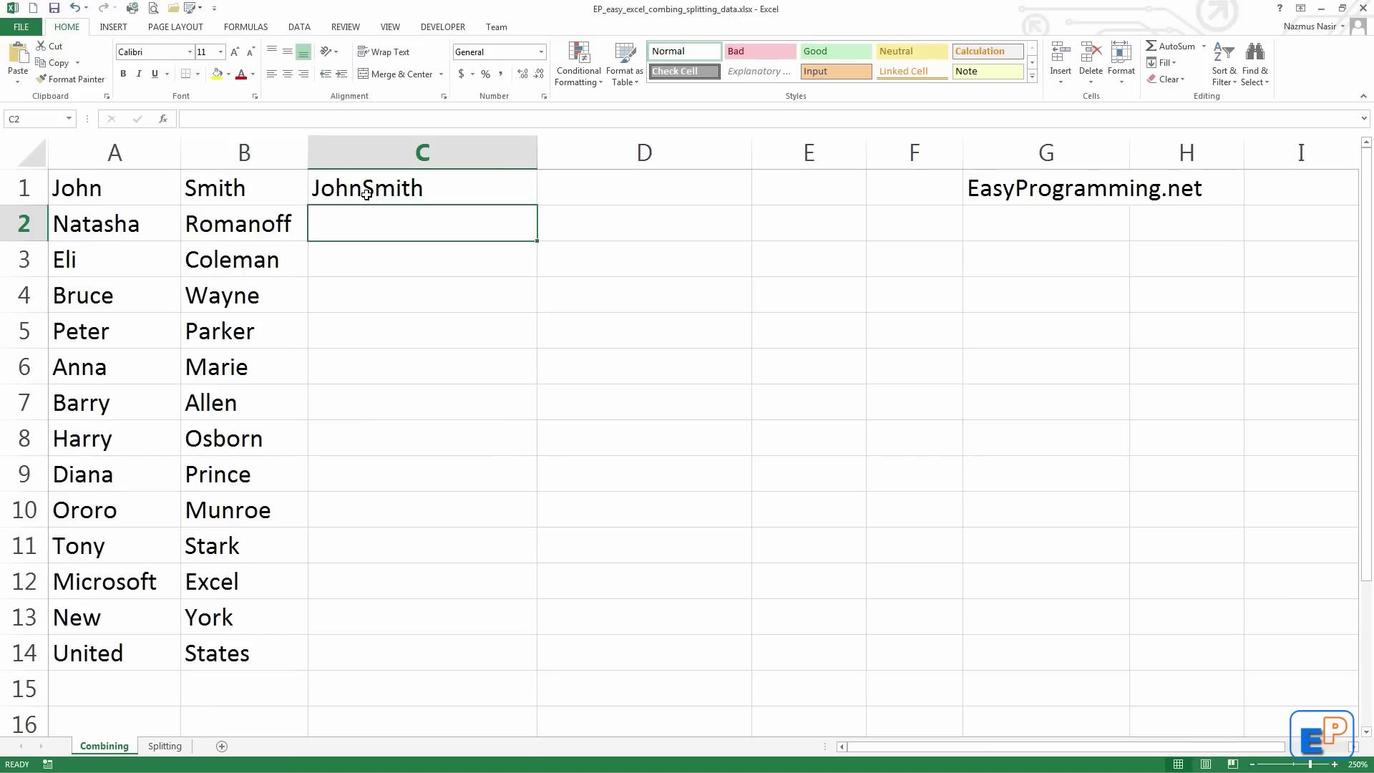
# - Check A1 and B1, then put C1's =A1&B1 formula into edit mode in the formula bar
pyautogui.click(68, 190)
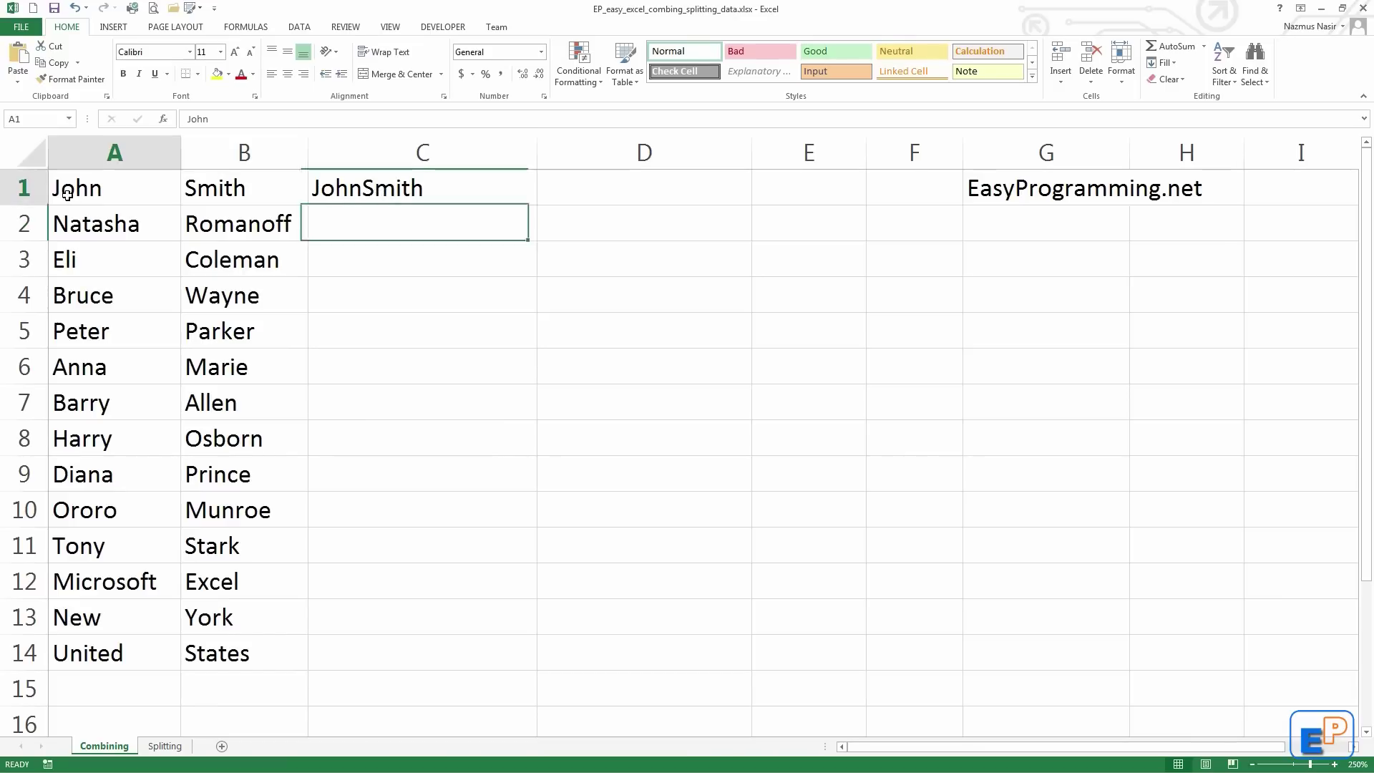
pyautogui.click(267, 186)
pyautogui.click(149, 186)
pyautogui.click(236, 186)
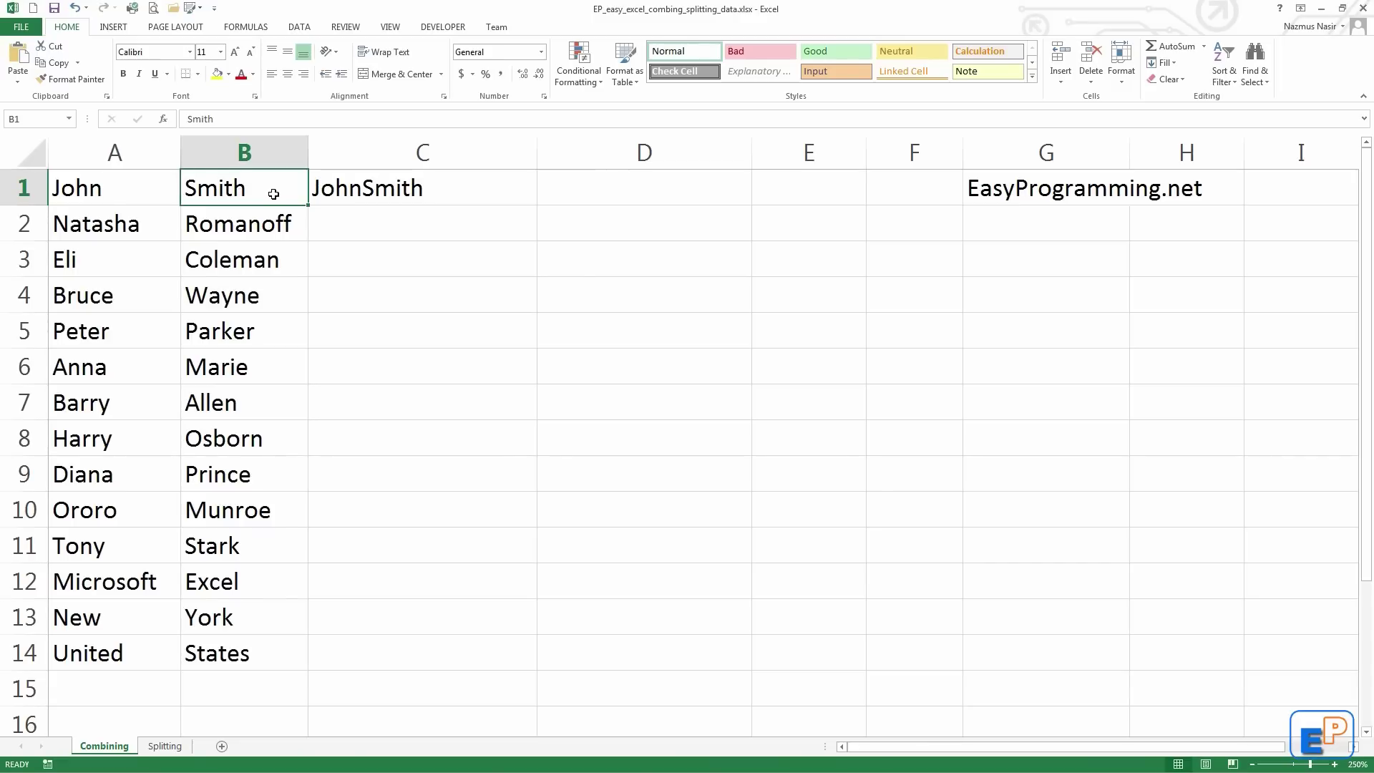
pyautogui.click(325, 190)
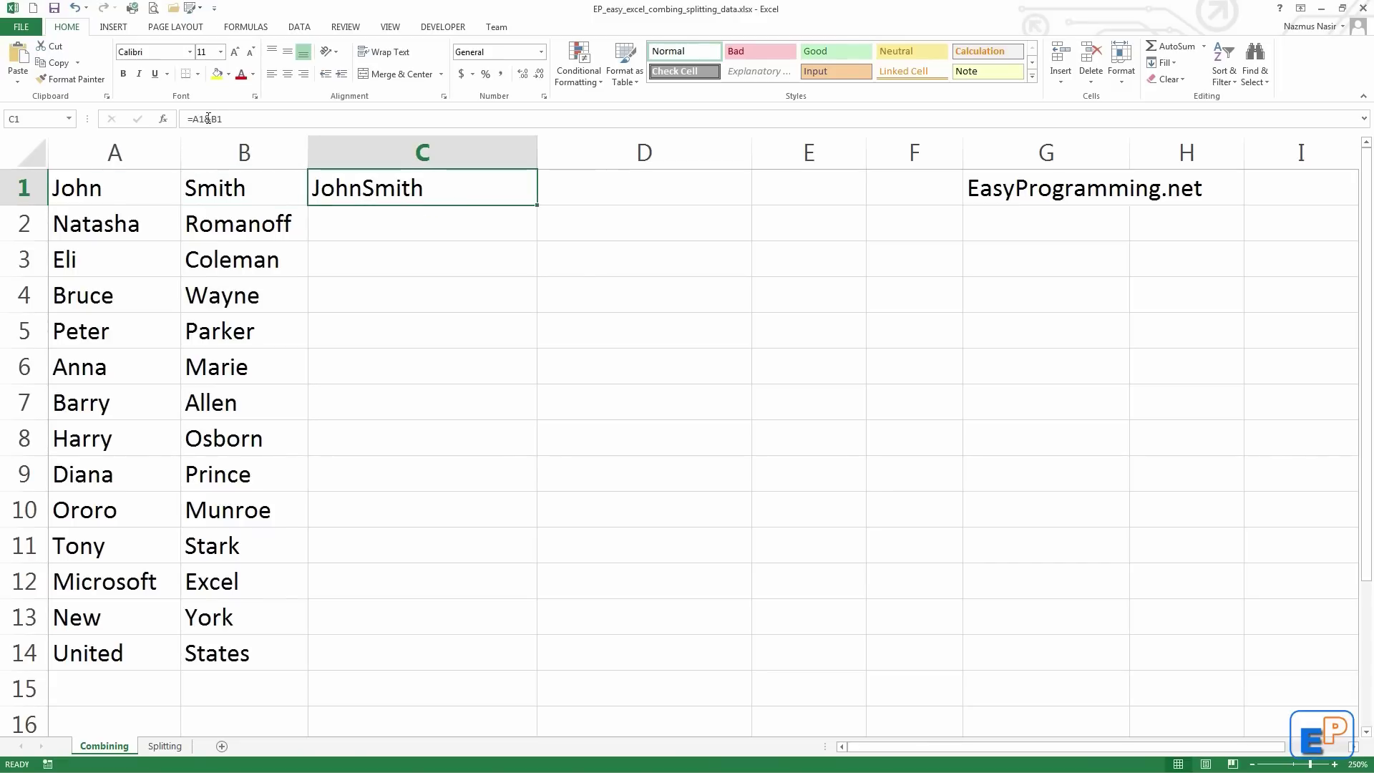
pyautogui.click(206, 120)
# - Insert " "& after =A1& so C1's formula becomes =A1&" "&B1
pyautogui.click(213, 120)
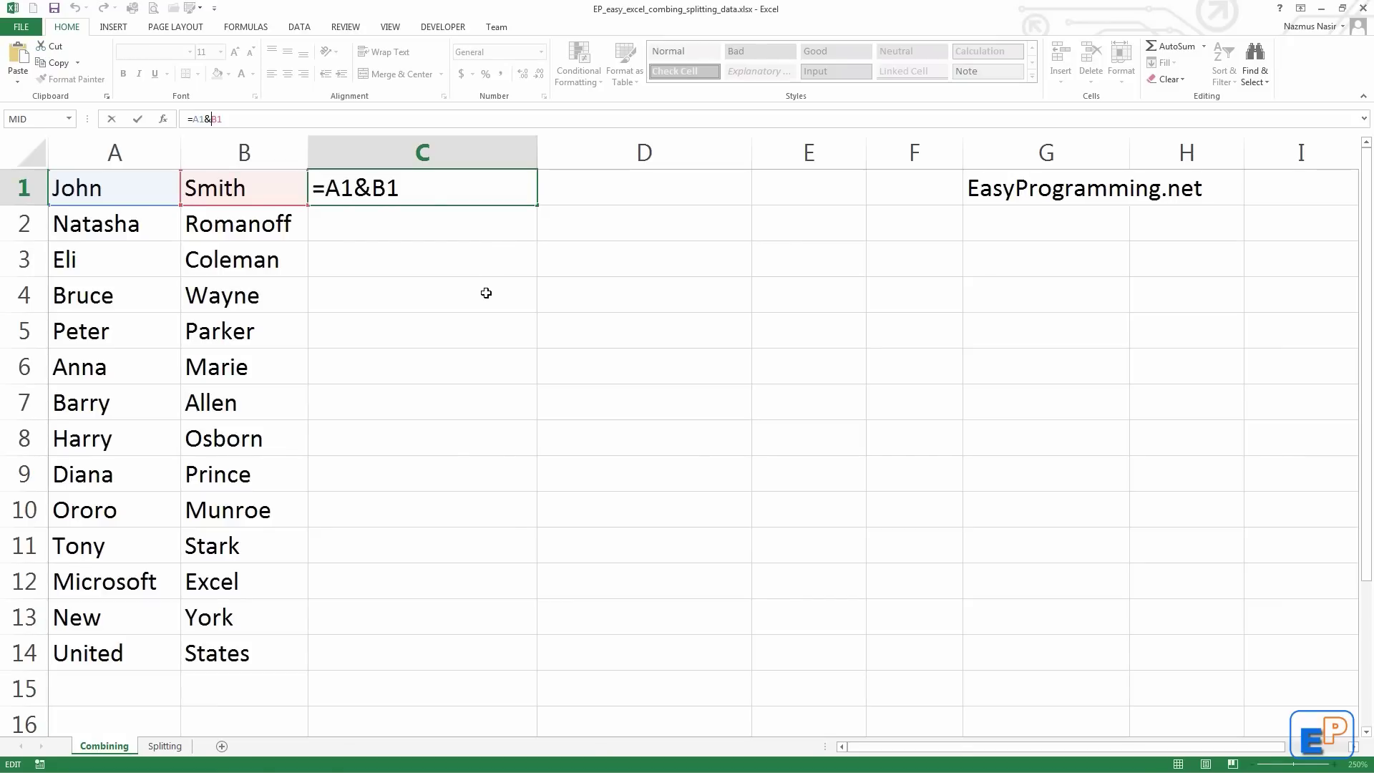
pyautogui.write('"')
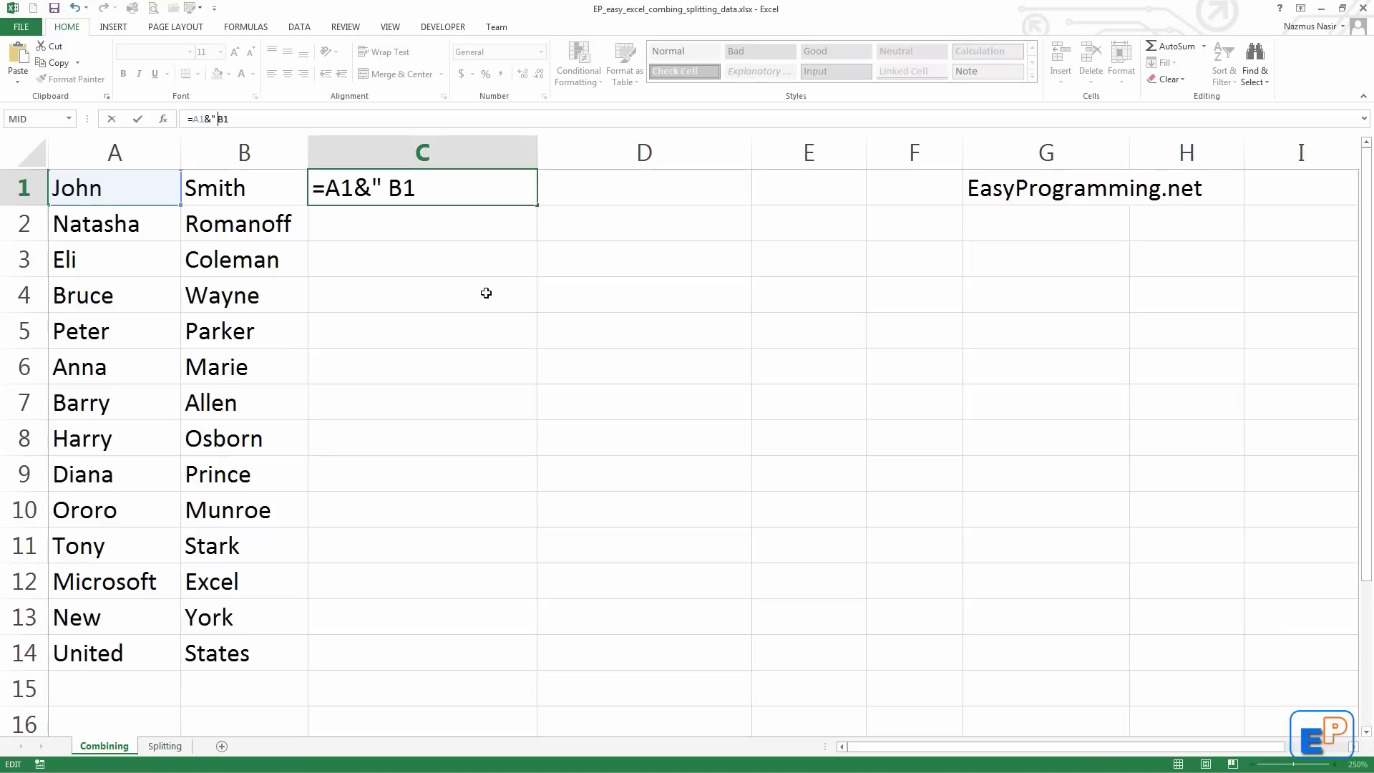
pyautogui.write(' "&')
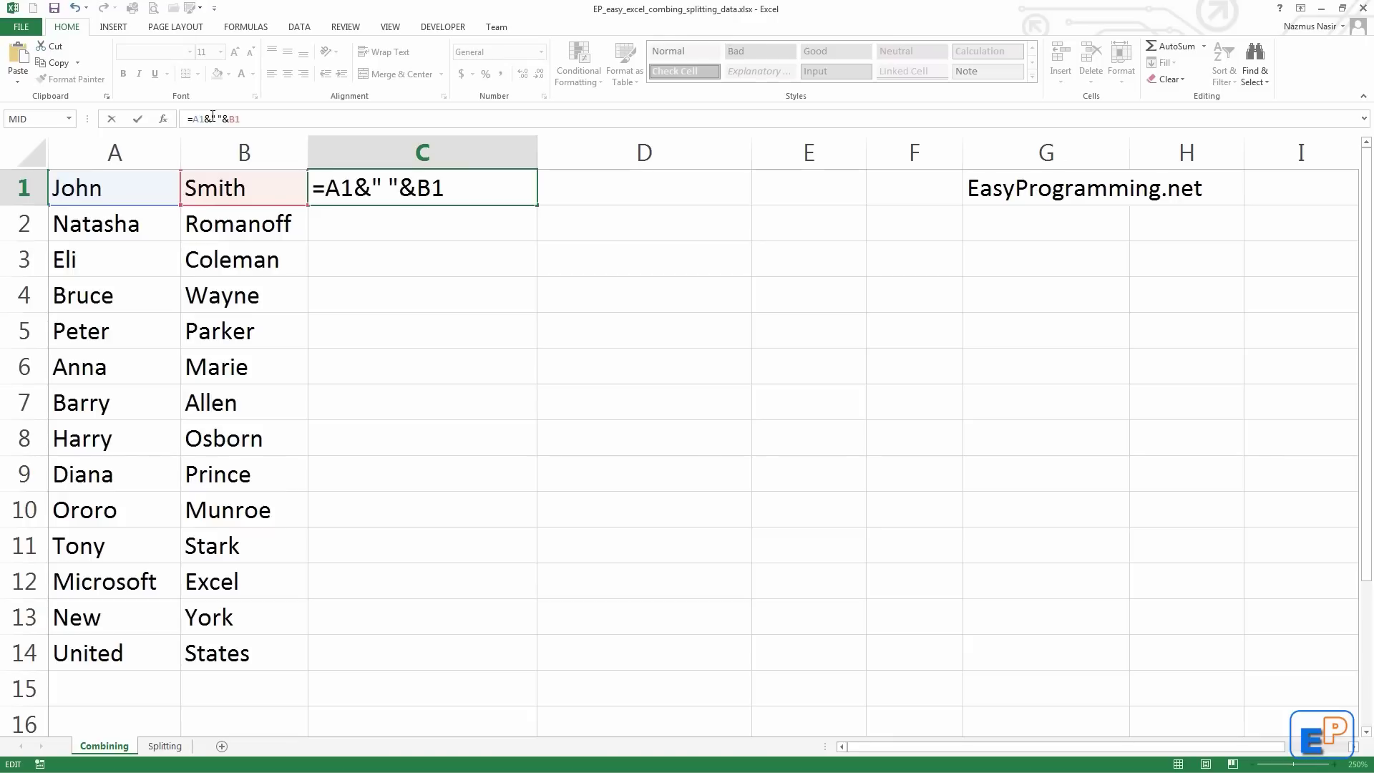
pyautogui.press('Return')
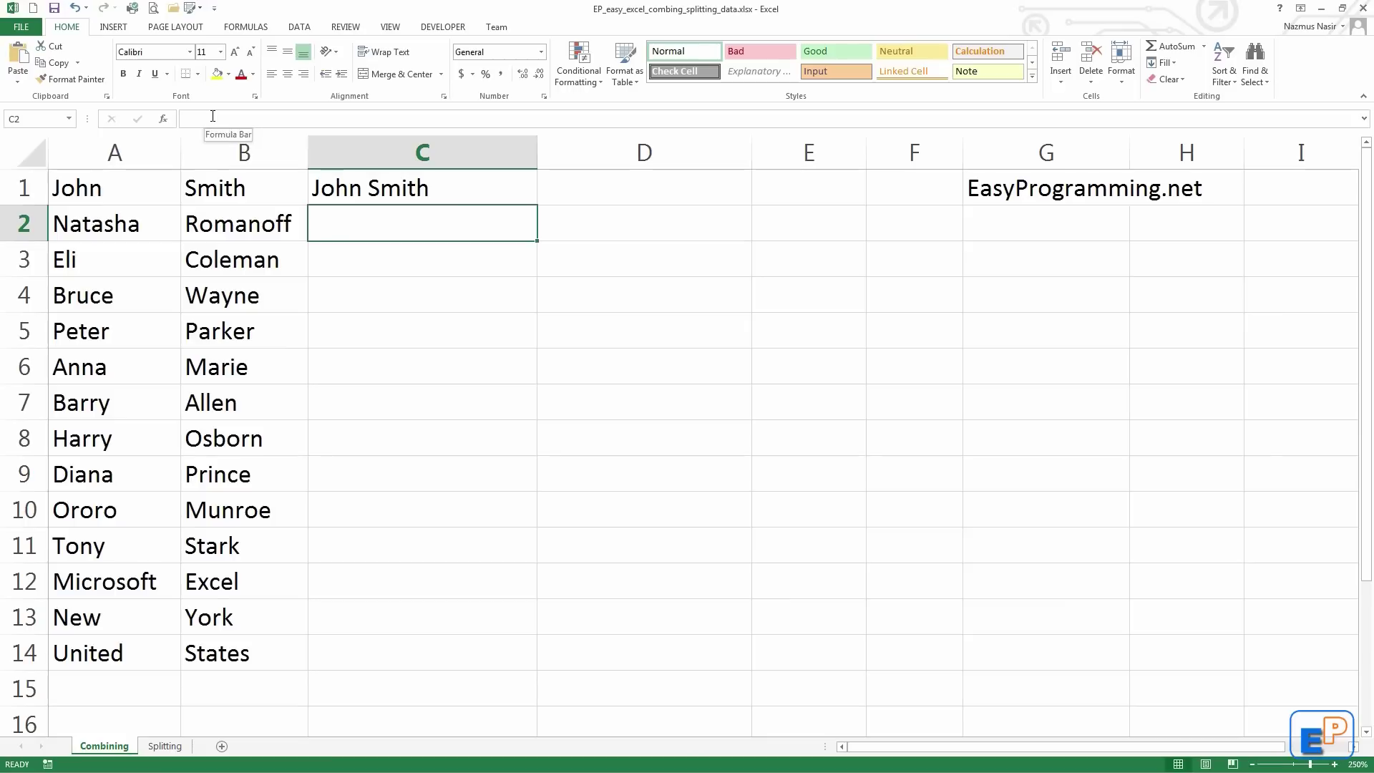
# - Remove a quote from C1's formula, then reject Excel's correction and dismiss the error
pyautogui.click(366, 185)
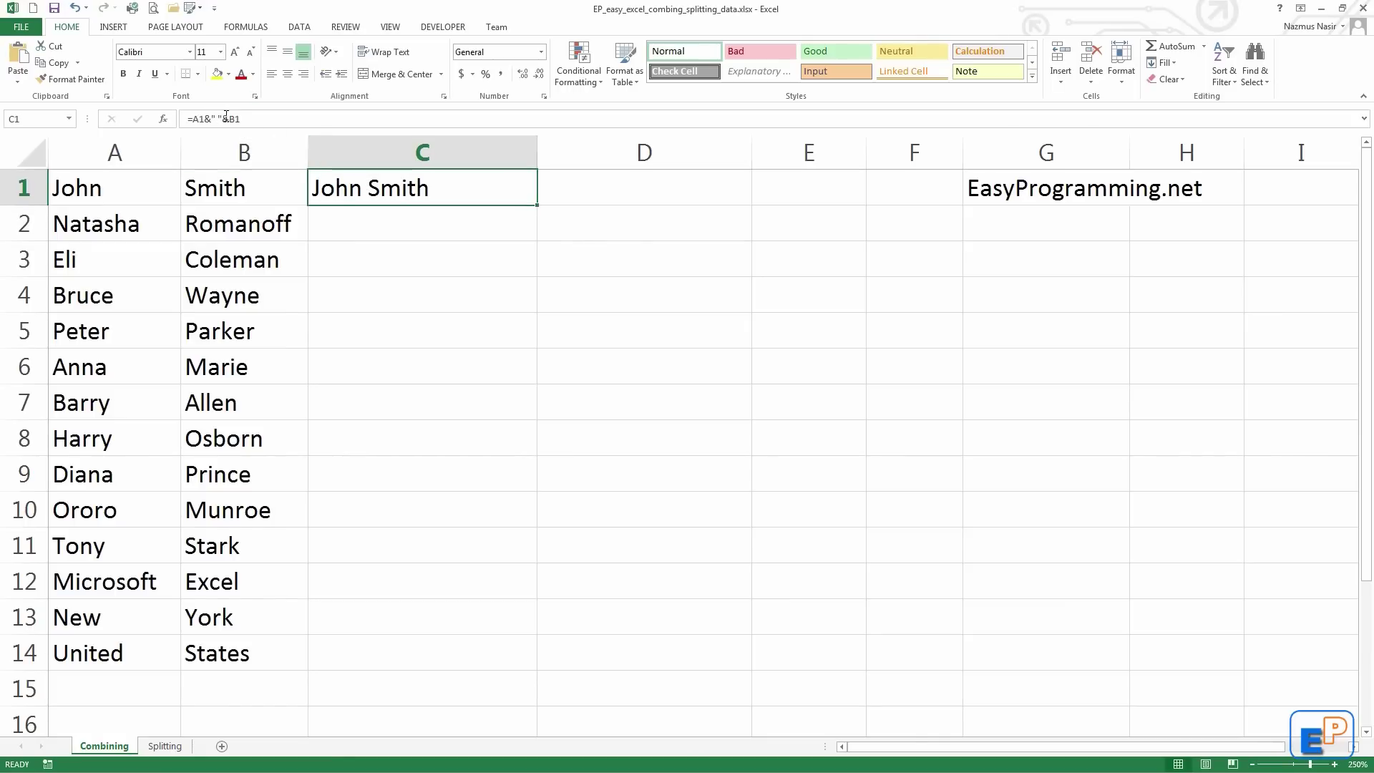
pyautogui.doubleClick(330, 176)
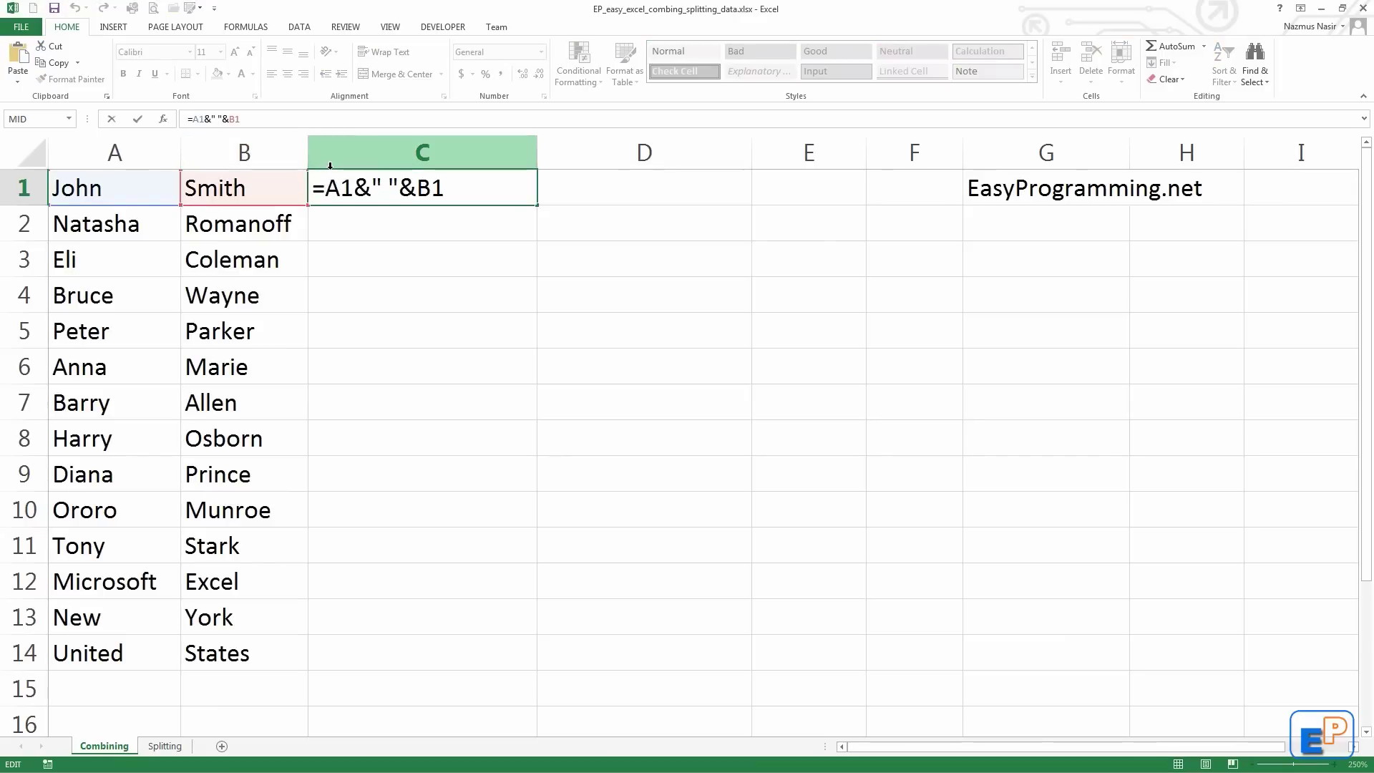
pyautogui.press('BackSpace')
pyautogui.press('BackSpace')
pyautogui.press('BackSpace')
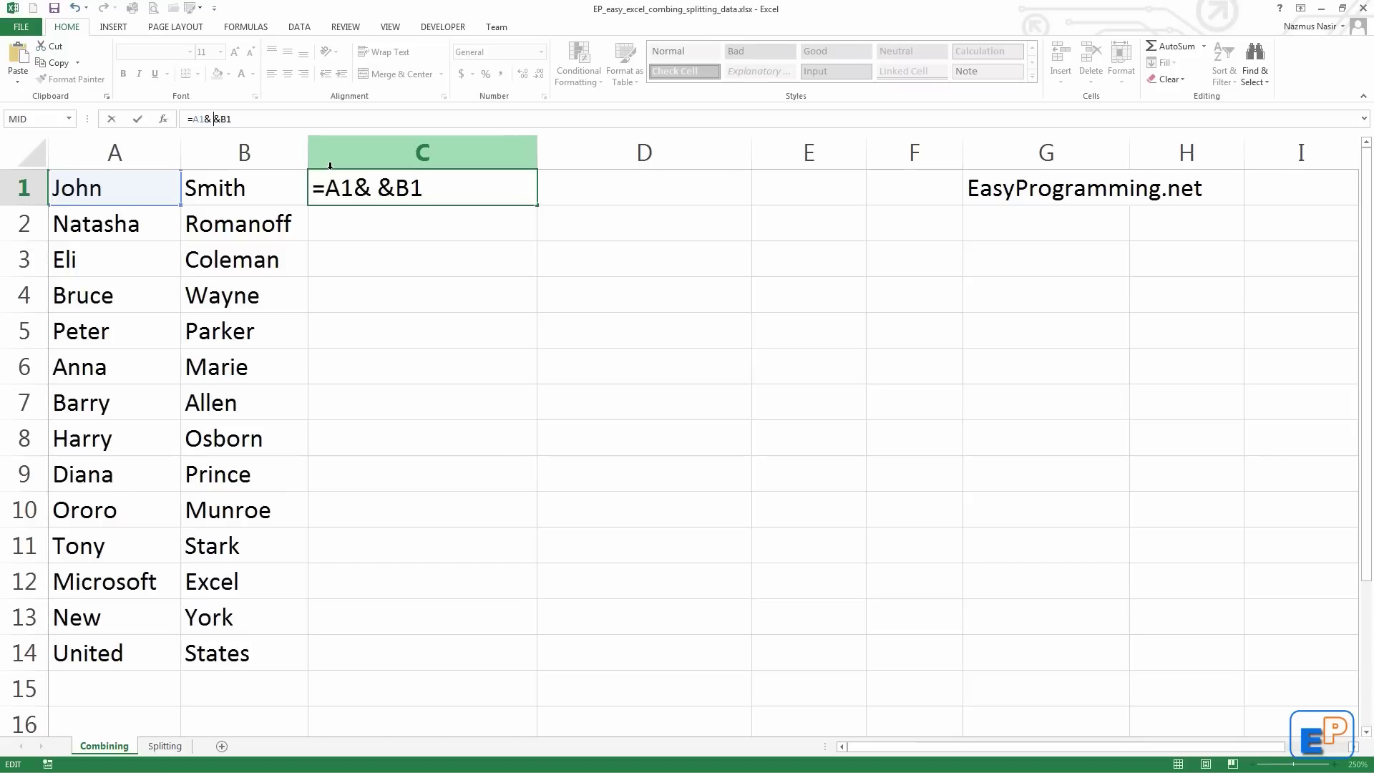
pyautogui.press('Return')
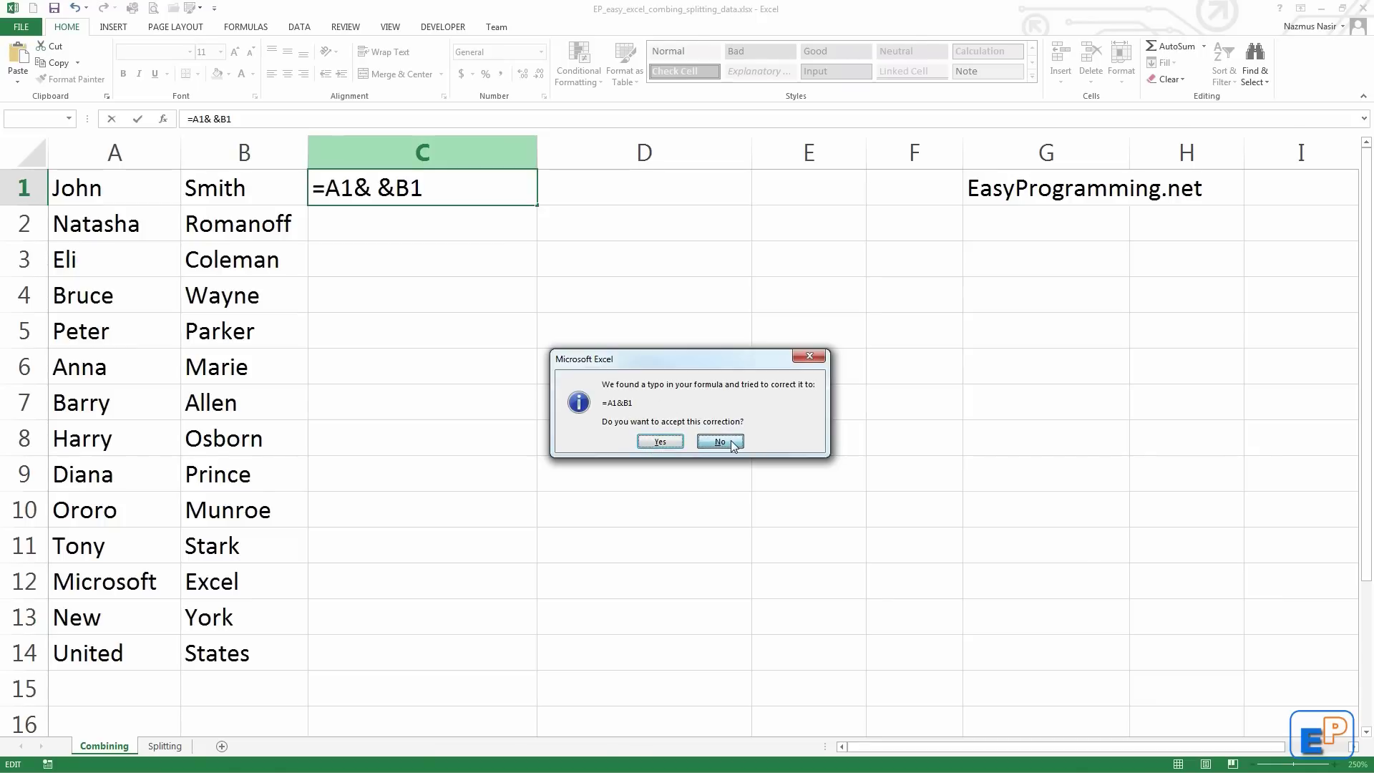
pyautogui.click(720, 442)
pyautogui.click(662, 464)
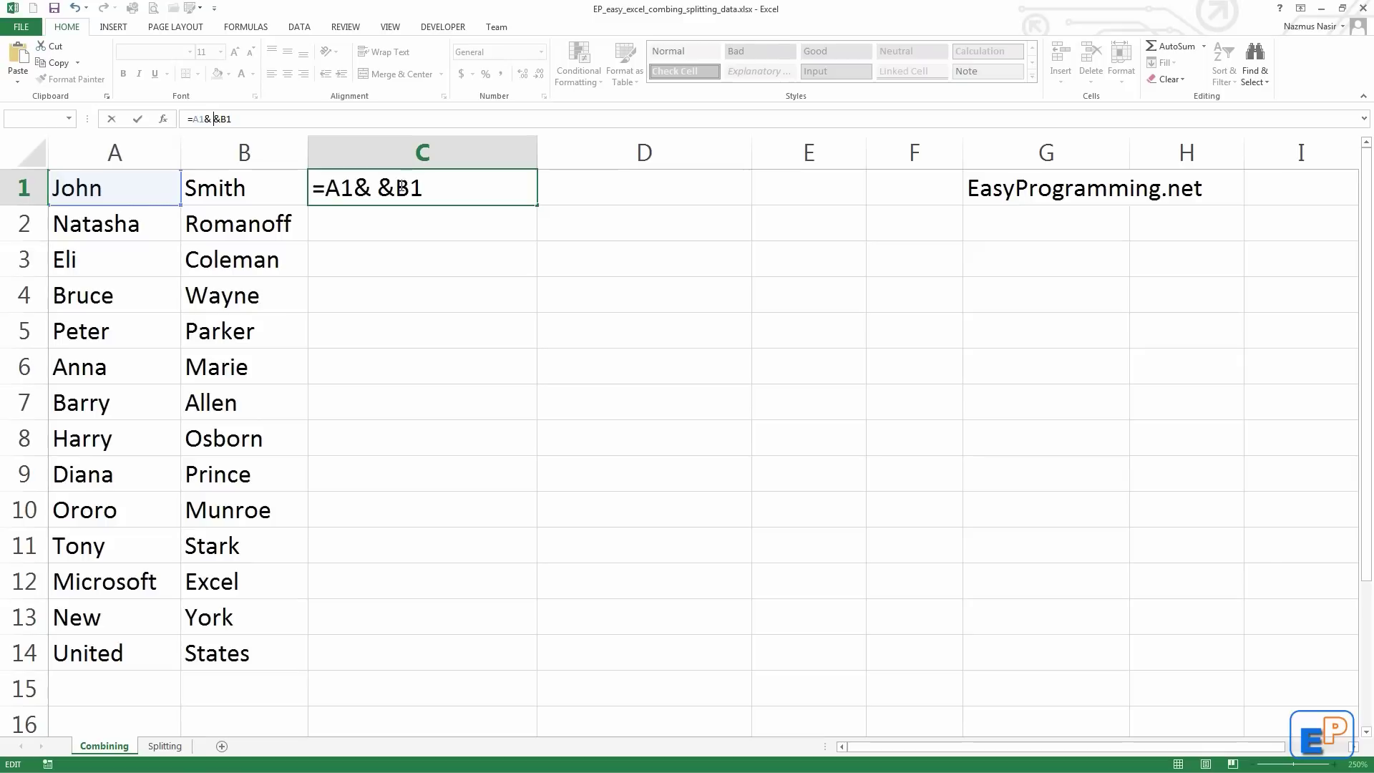
# - Fix C1's formula to =A1&" "&B1 so it shows John Smith
pyautogui.click(373, 185)
pyautogui.write('"')
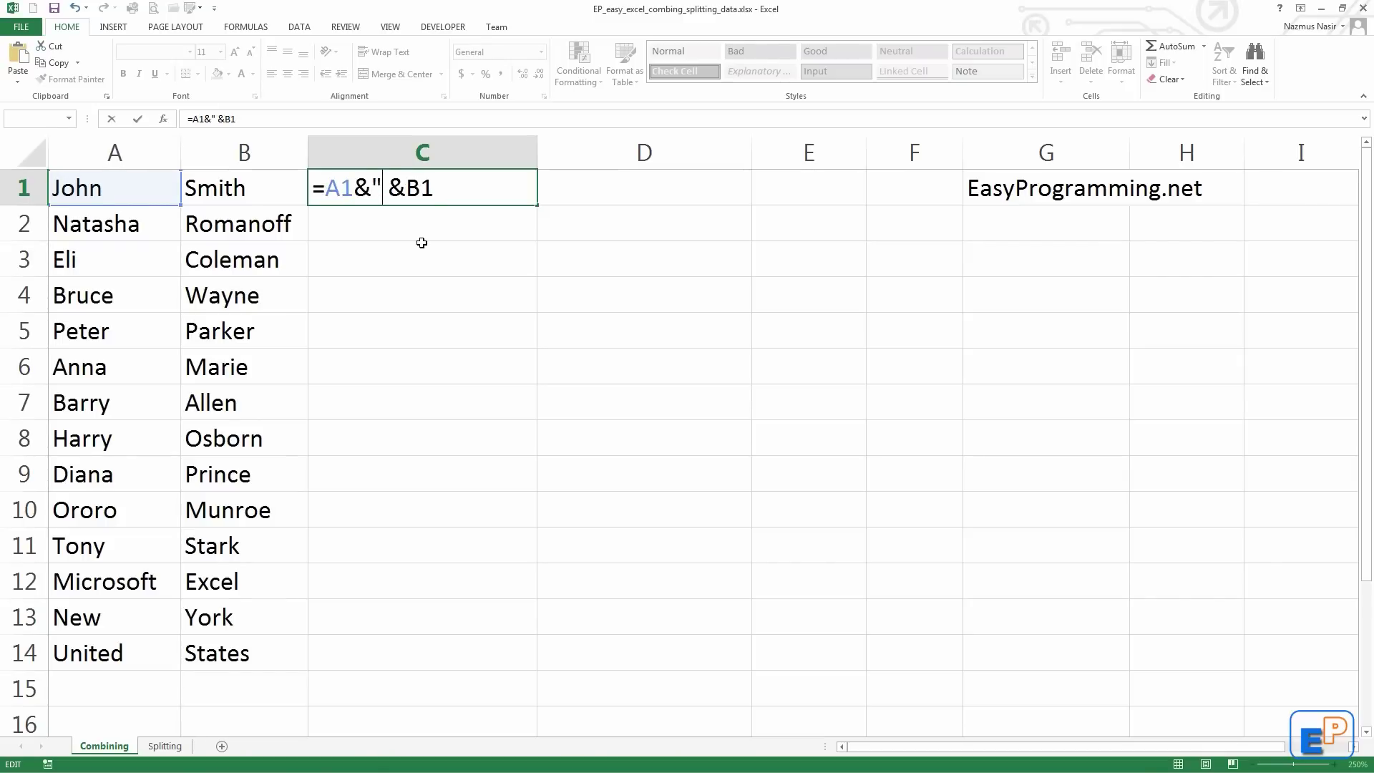
pyautogui.write(' "')
pyautogui.press('Delete')
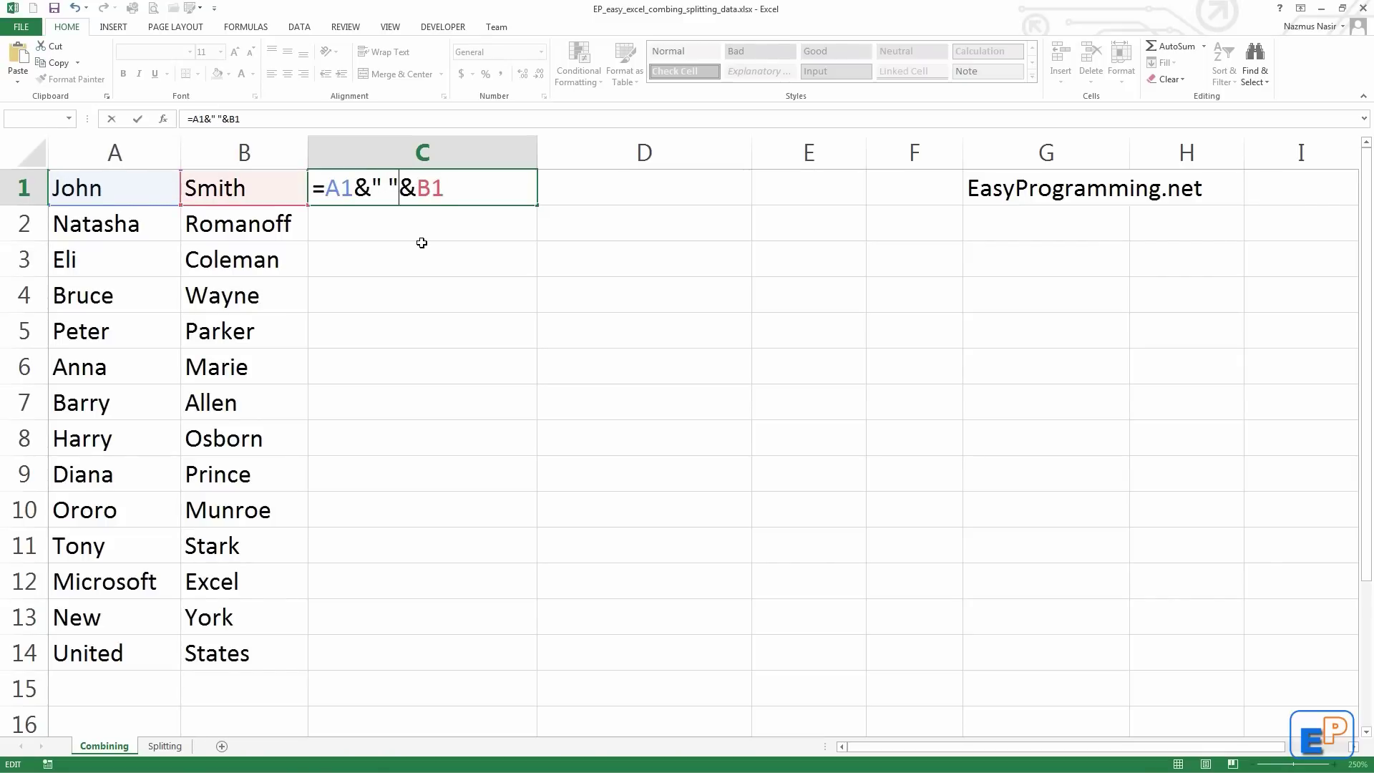
pyautogui.press('Return')
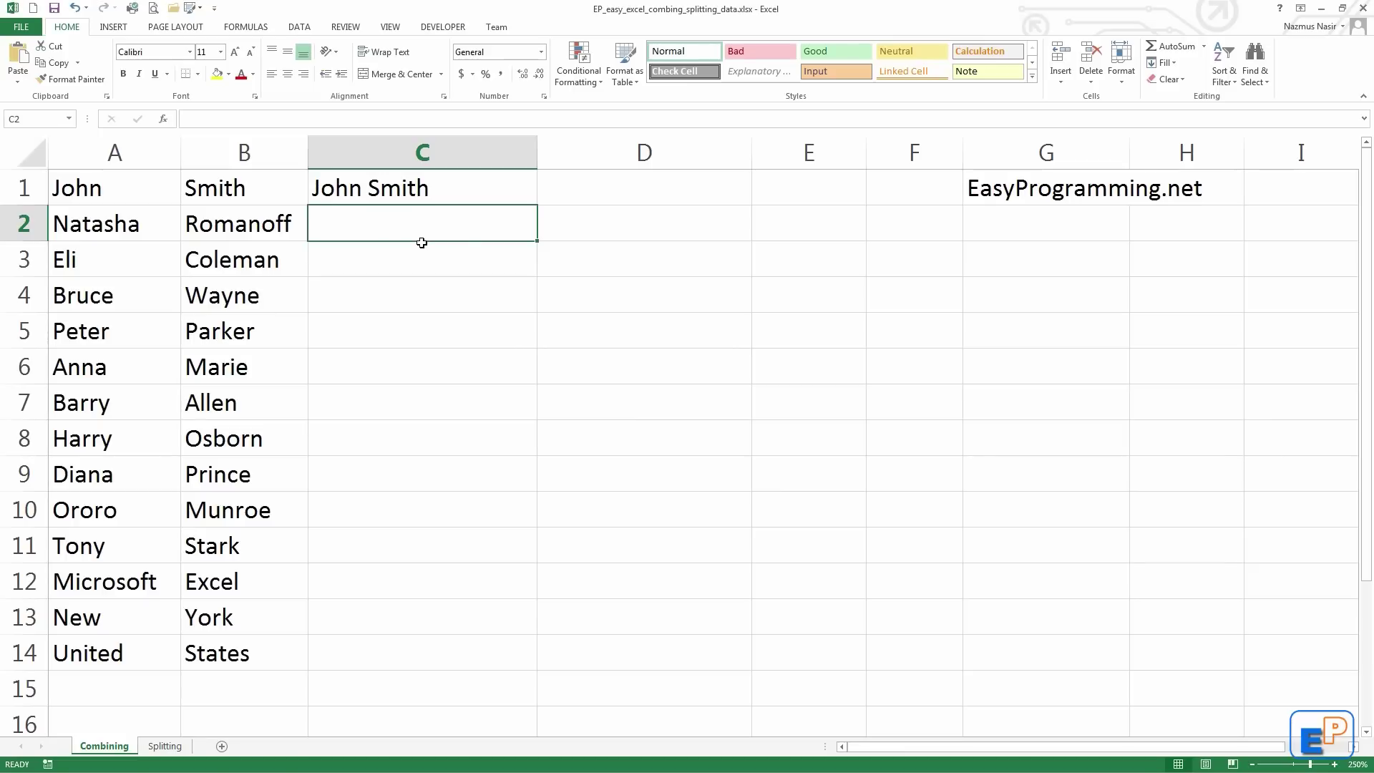
pyautogui.click(425, 190)
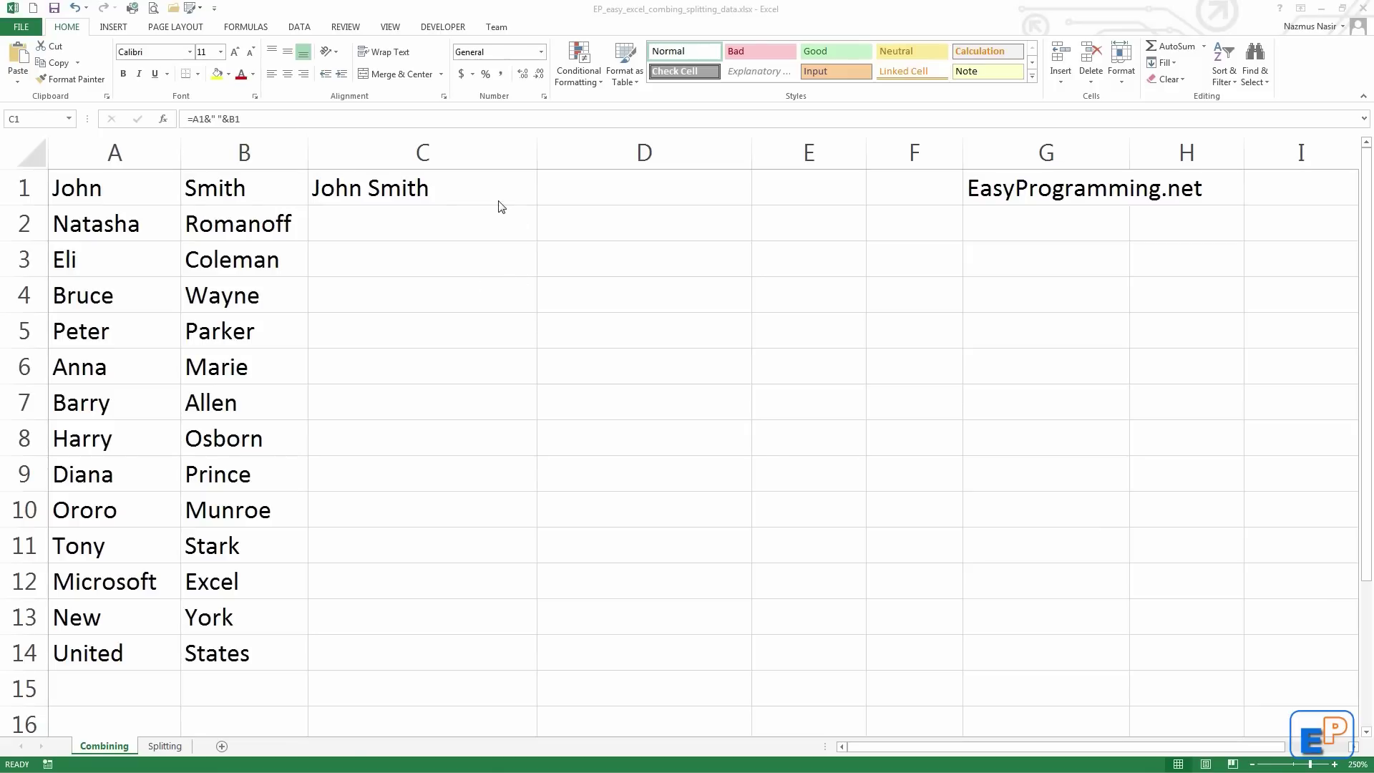
# - Fill C1's formula down to C14 and spot-check C2, C3, C12 and C14
pyautogui.click(451, 199)
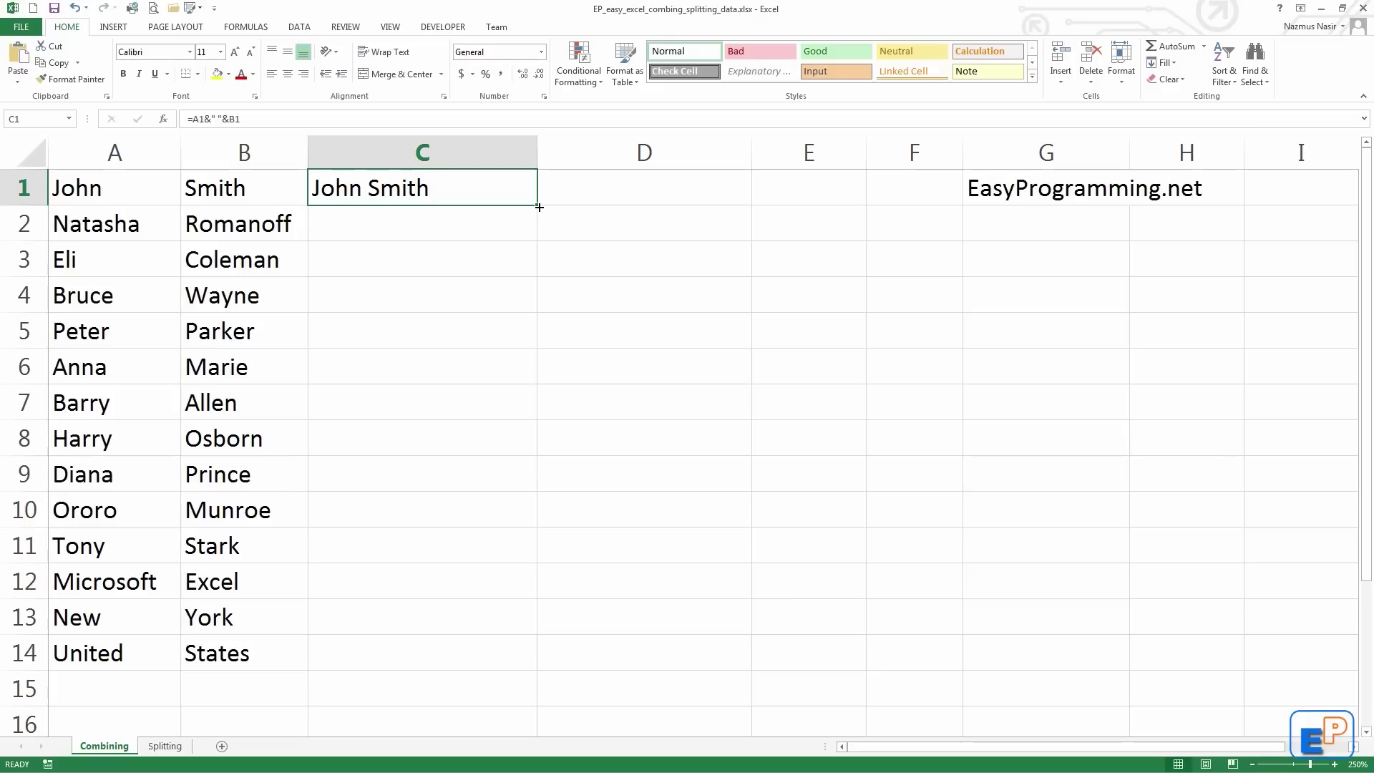
pyautogui.moveTo(538, 205); pyautogui.dragTo(507, 663)
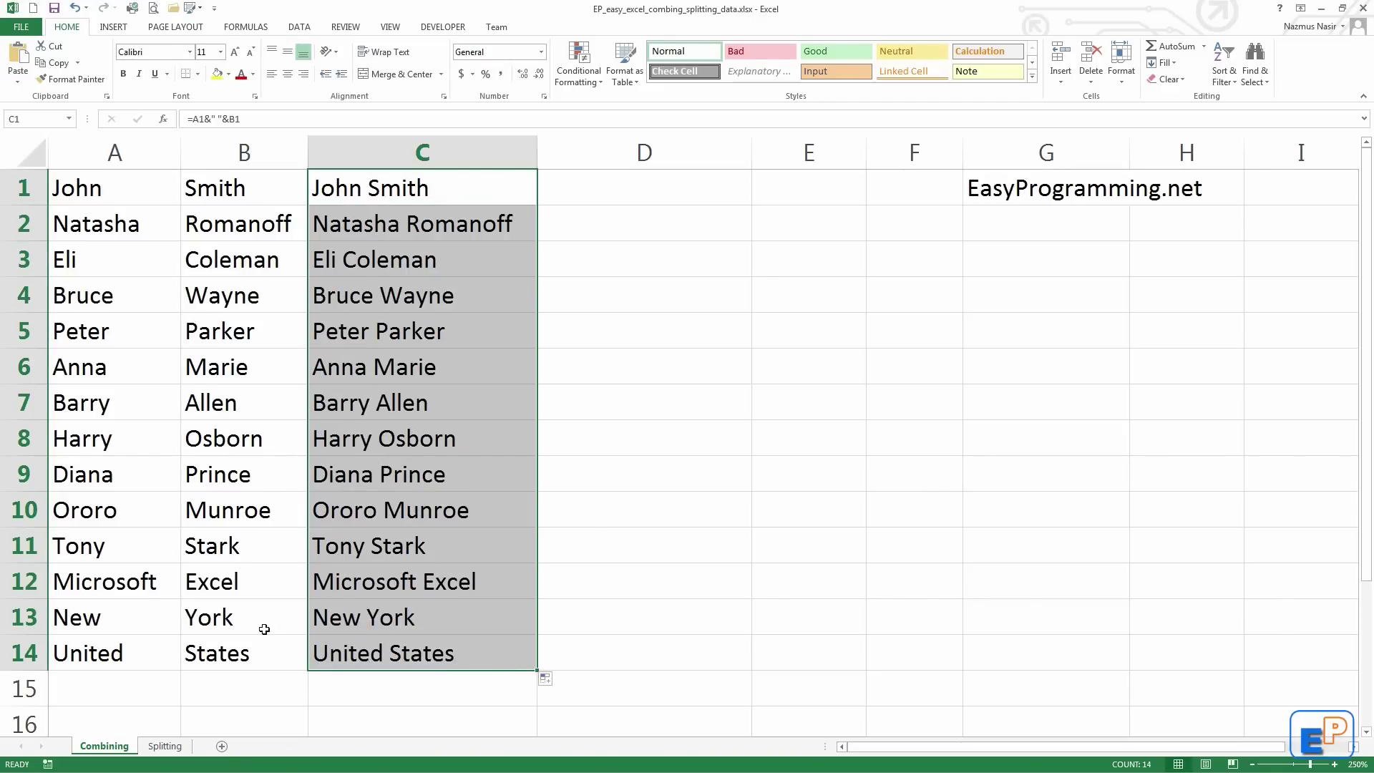
pyautogui.click(358, 587)
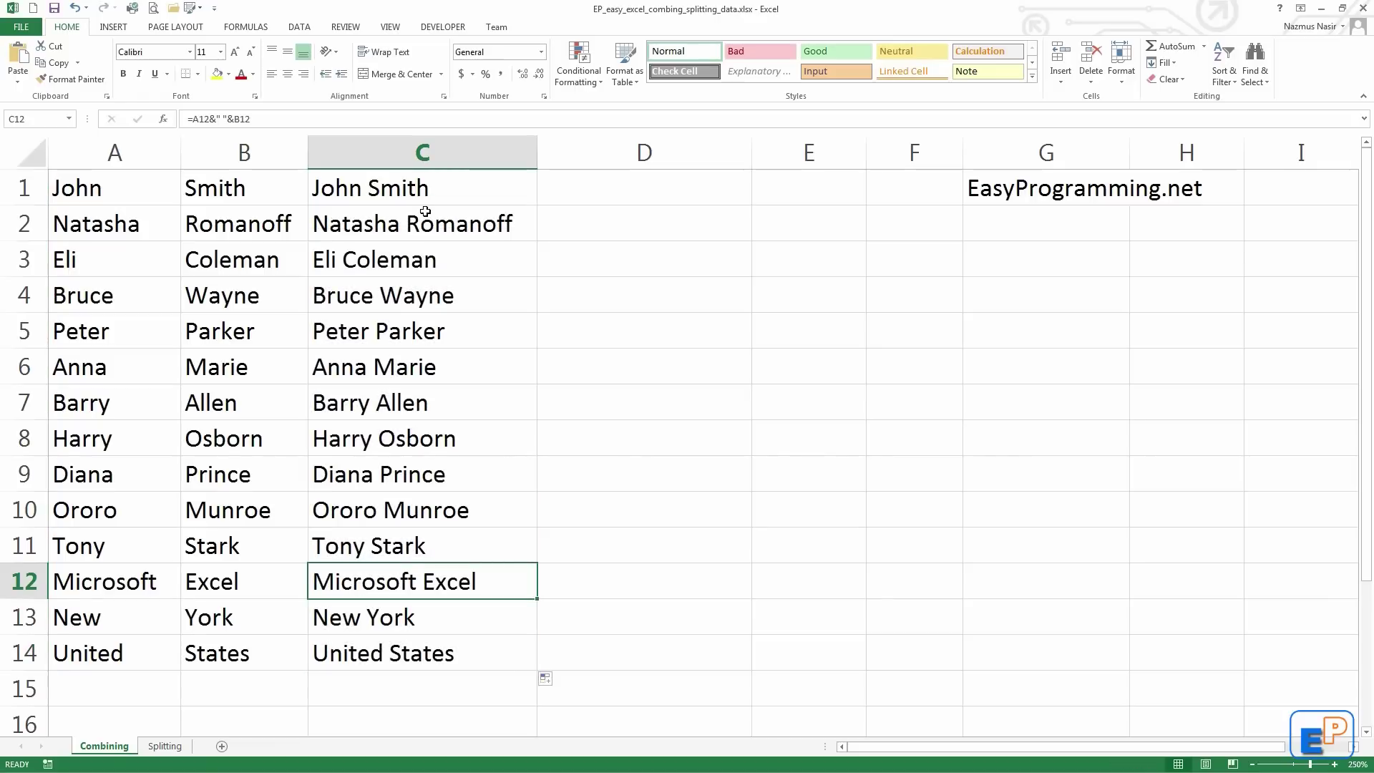
pyautogui.click(390, 215)
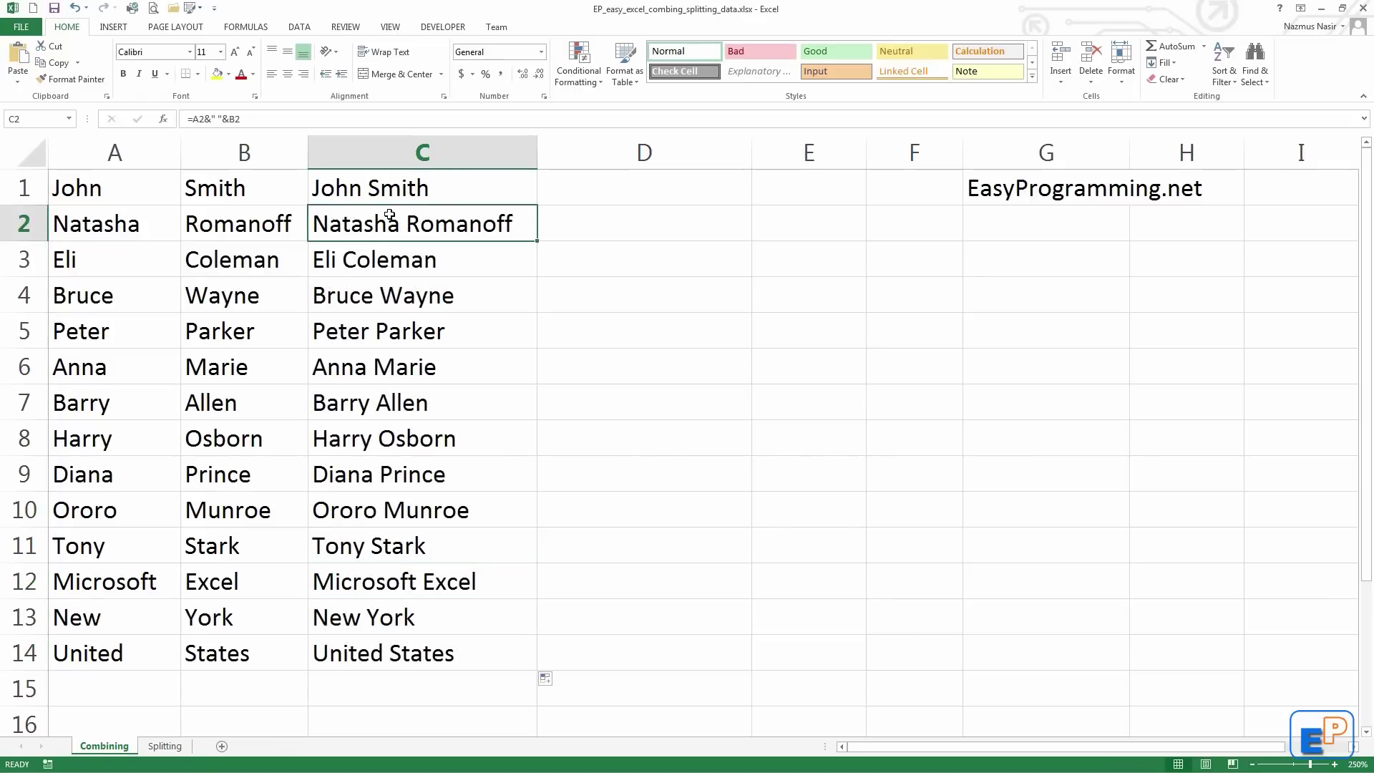
pyautogui.click(358, 264)
pyautogui.click(375, 657)
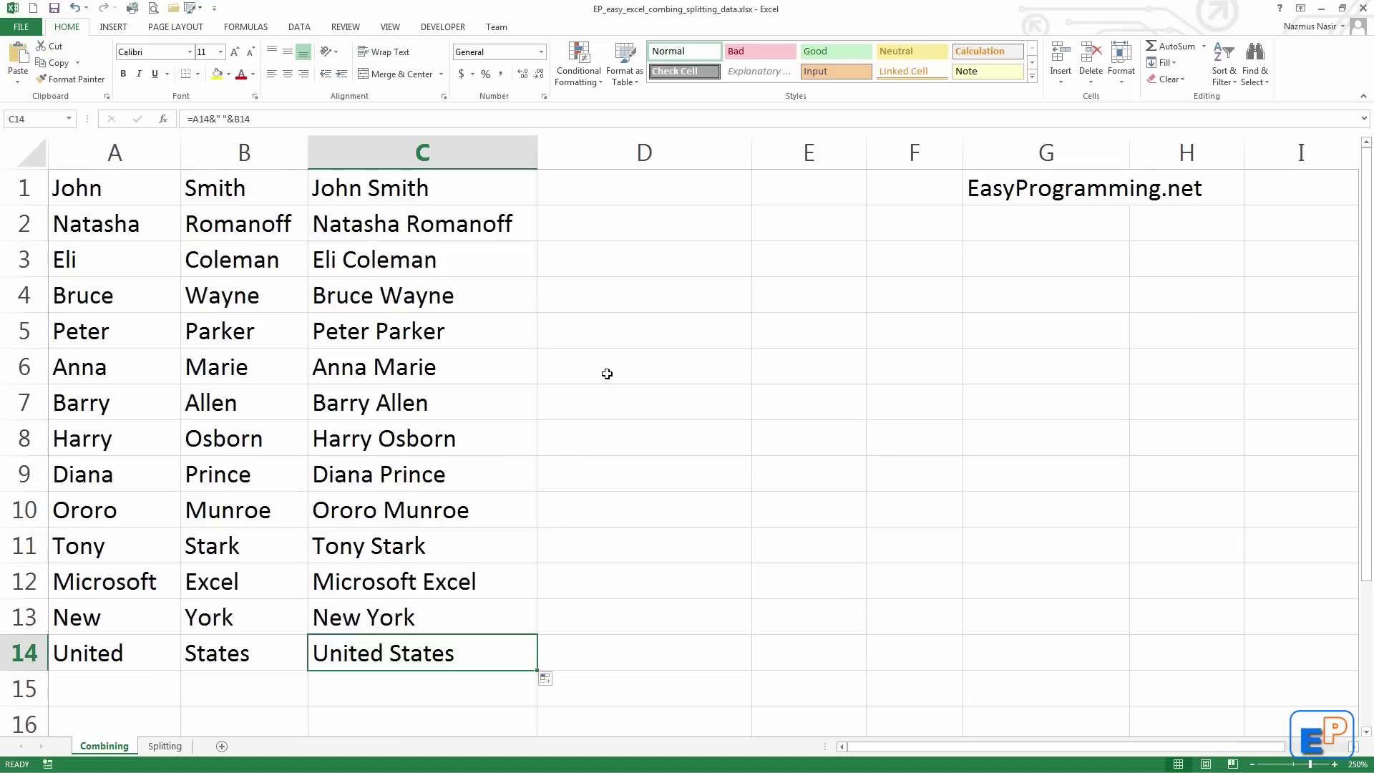
pyautogui.scroll(-1, 607, 413)
# - Select the three-word rows 17–18 and start D17's formula as =A17&" "&B17
pyautogui.scroll(-2, 608, 413)
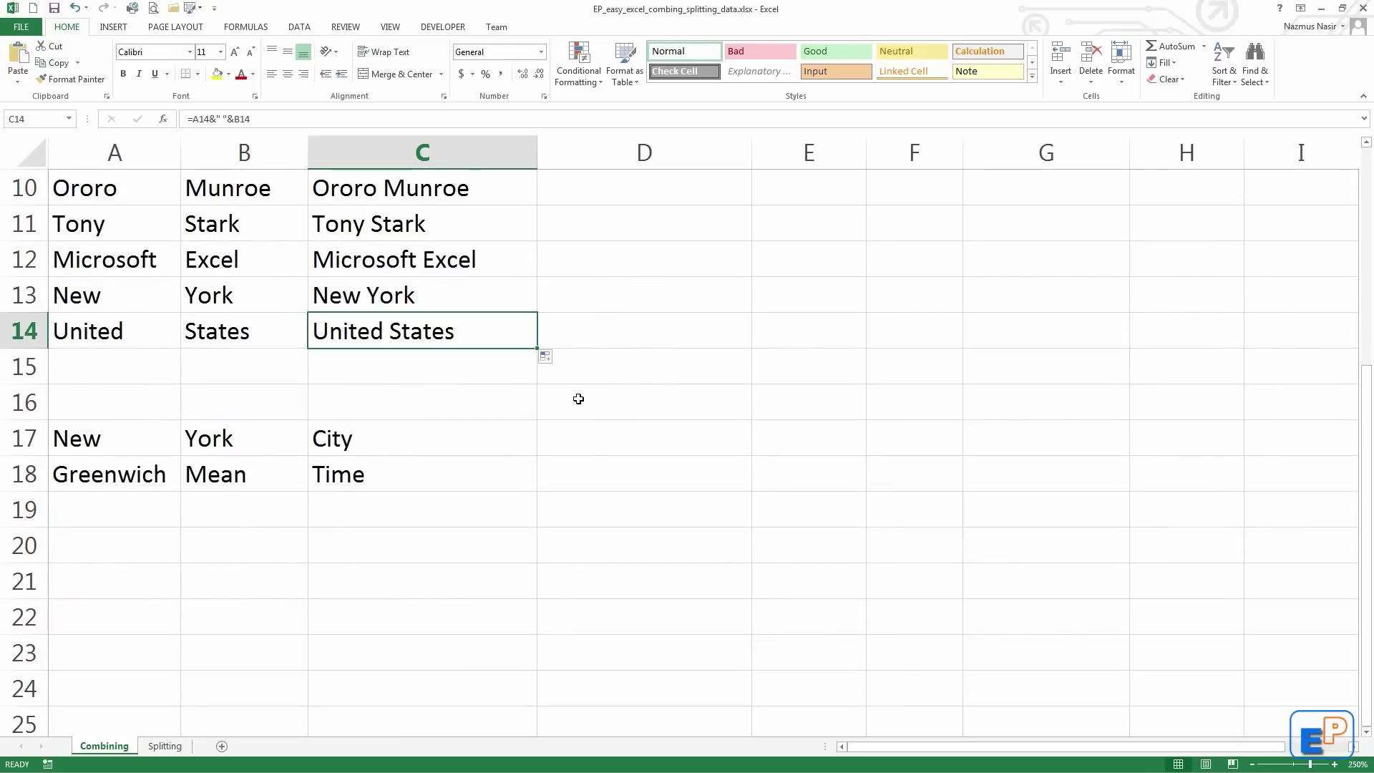
pyautogui.moveTo(155, 439); pyautogui.dragTo(399, 466)
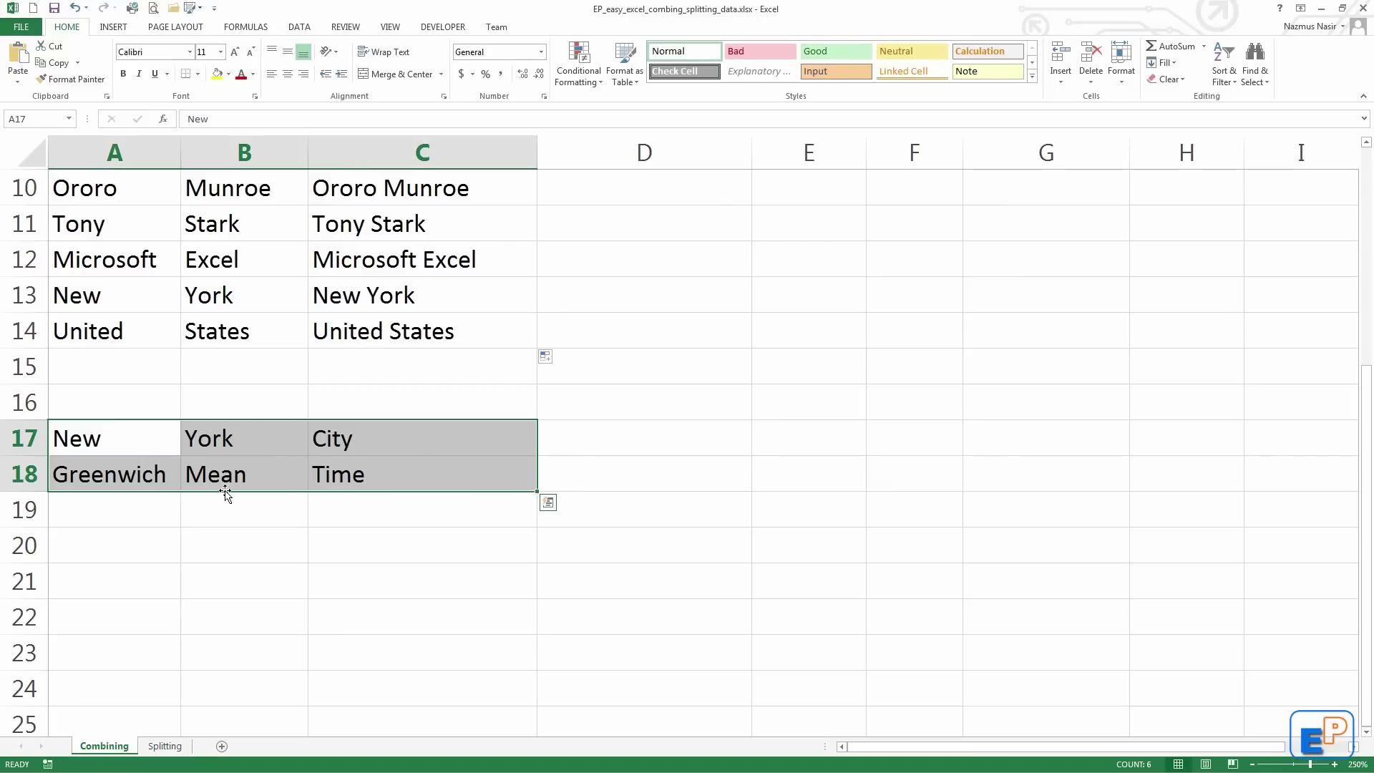
pyautogui.click(676, 443)
pyautogui.write('=')
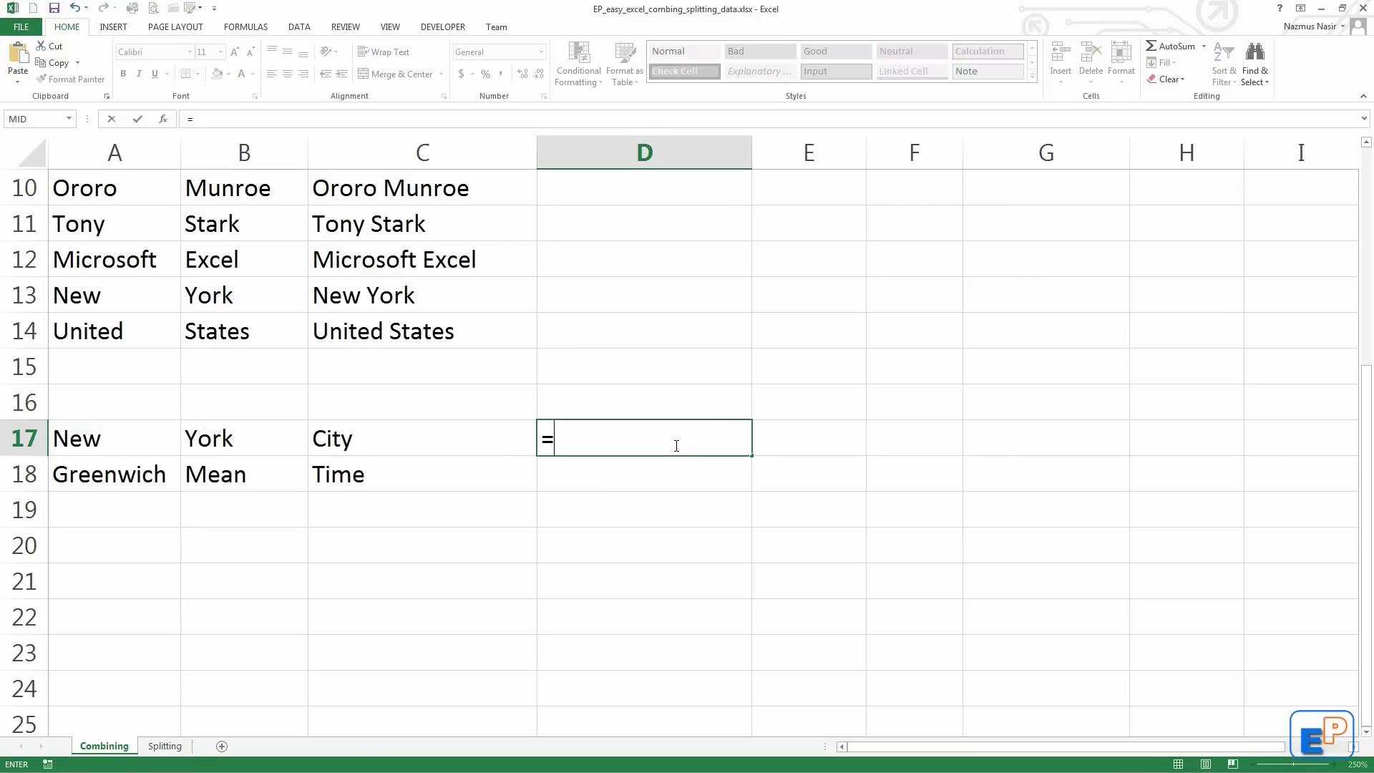
pyautogui.click(105, 430)
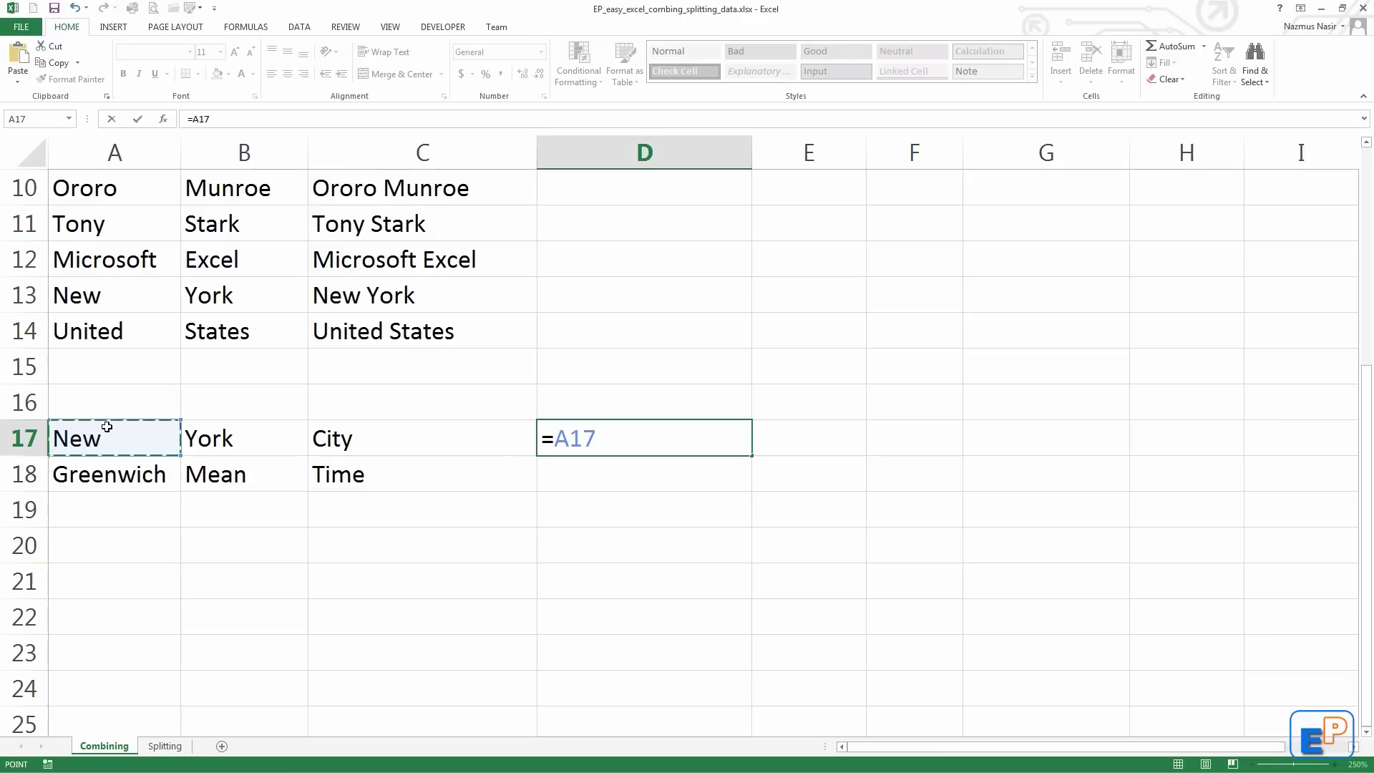
pyautogui.write('&" "&')
pyautogui.click(193, 444)
# - Complete D17's formula with a spaced C17 reference so it shows New York City
pyautogui.write('" "')
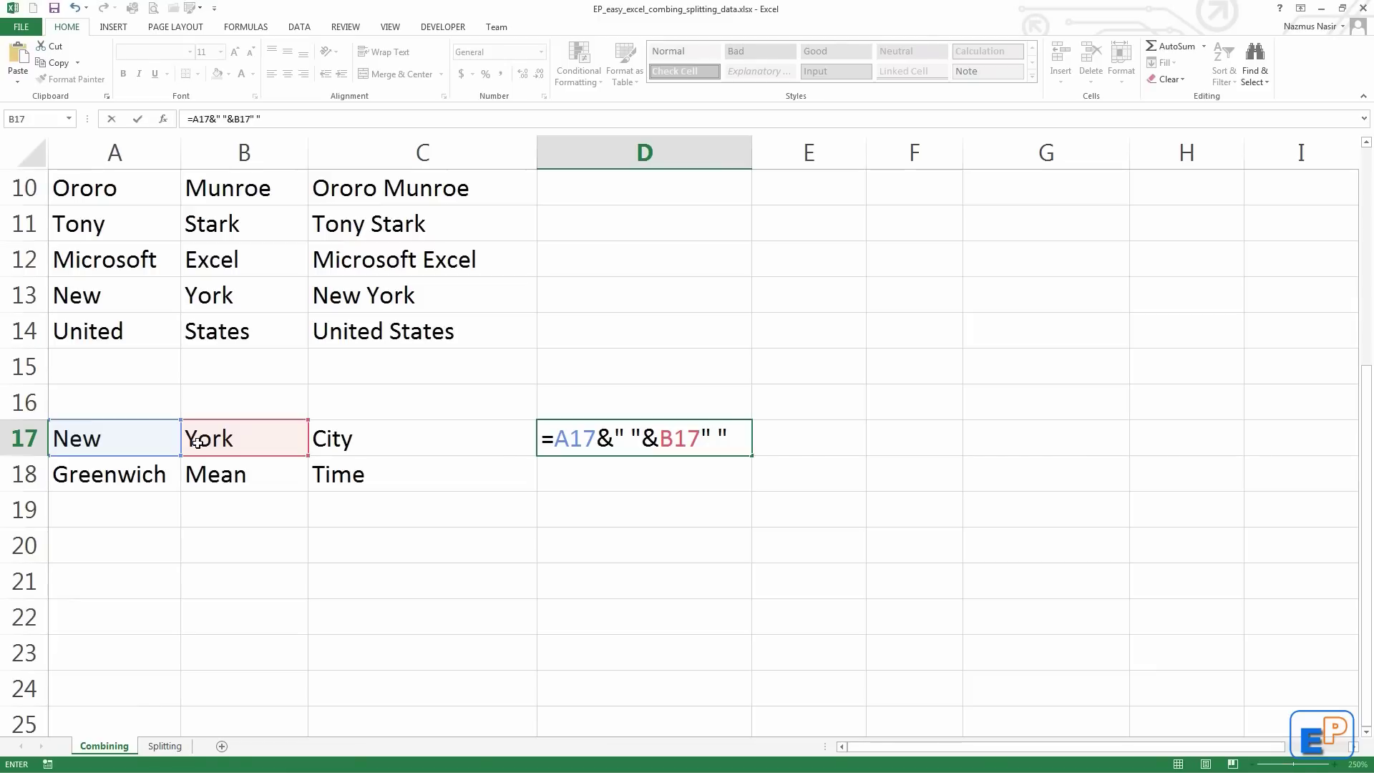
pyautogui.press('BackSpace')
pyautogui.press('BackSpace')
pyautogui.press('BackSpace')
pyautogui.write('&')
pyautogui.write('" "')
pyautogui.write('*')
pyautogui.press('BackSpace')
pyautogui.write('&')
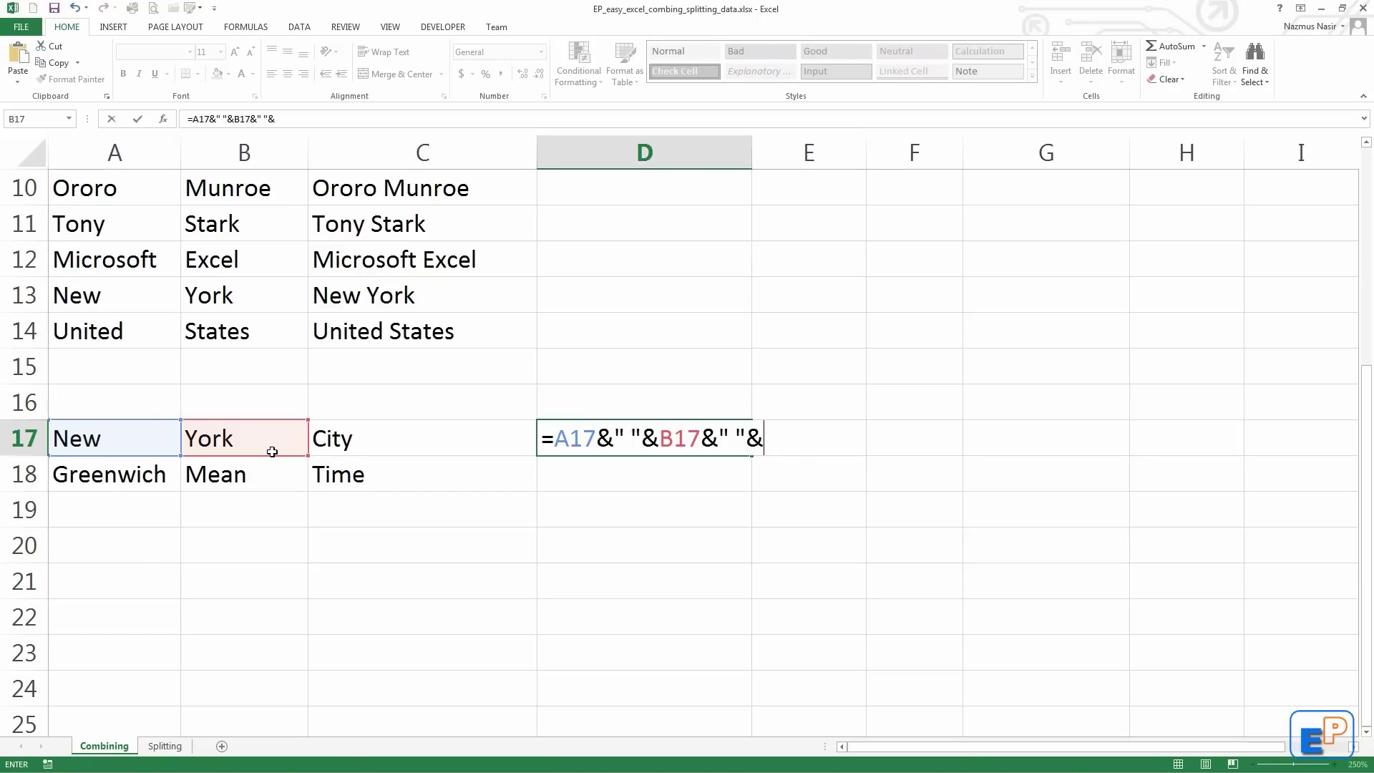
pyautogui.click(391, 430)
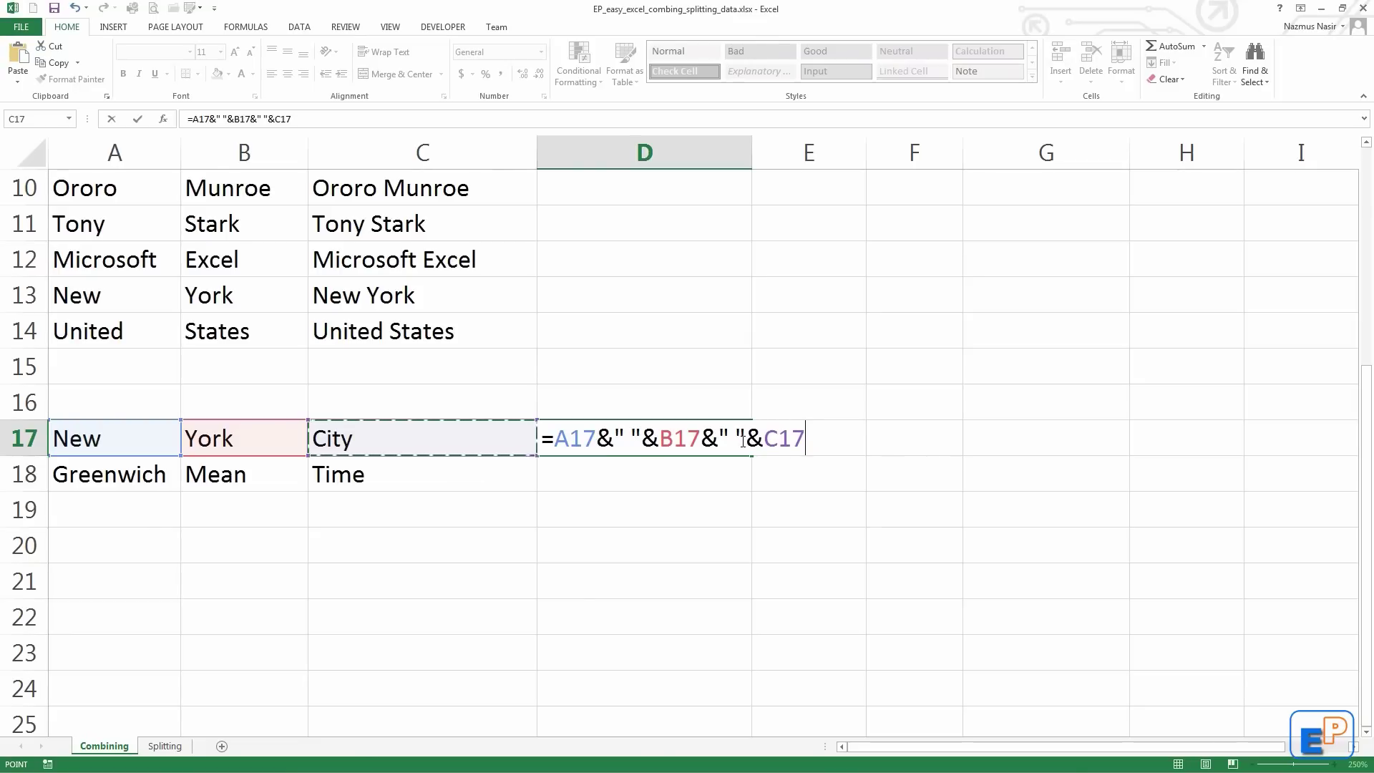
pyautogui.press('Return')
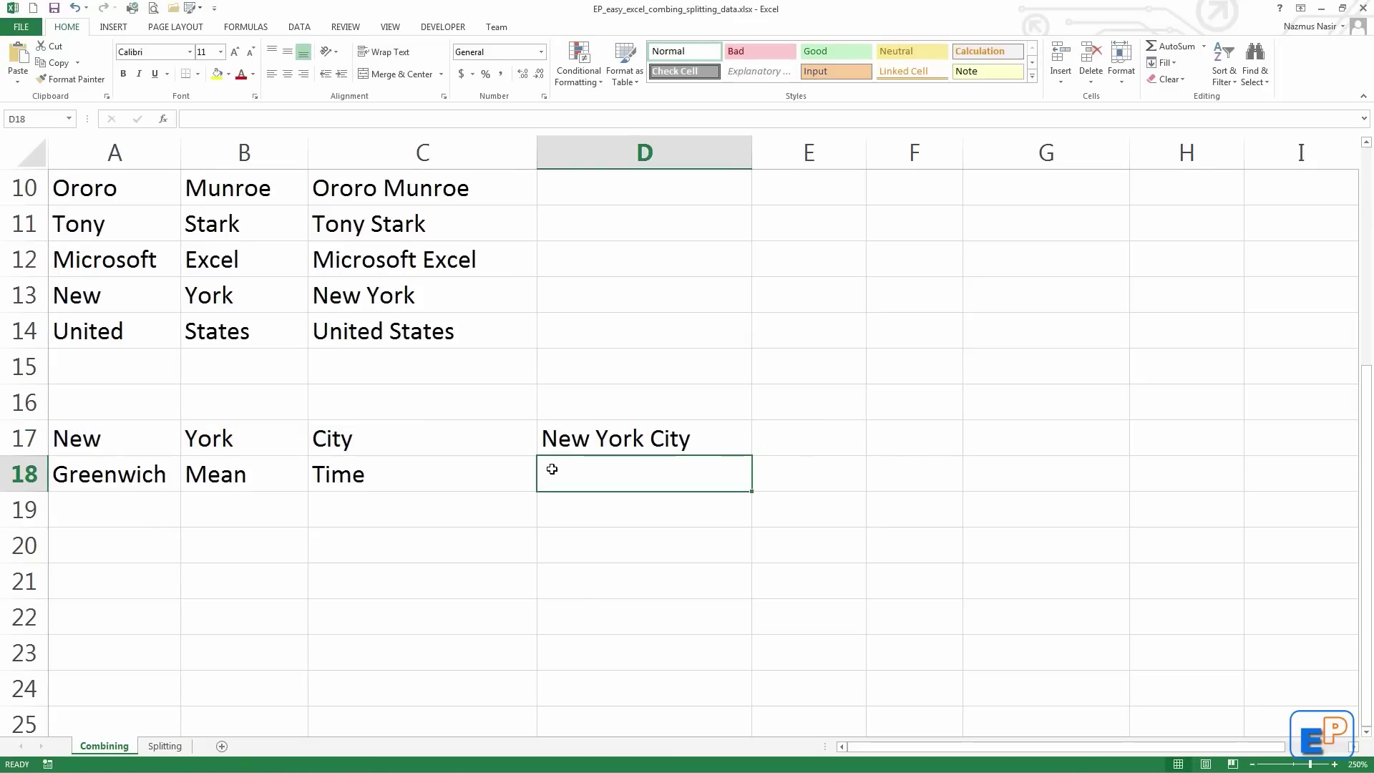
# - Review D17's formula in the formula bar and commit it again
pyautogui.click(569, 439)
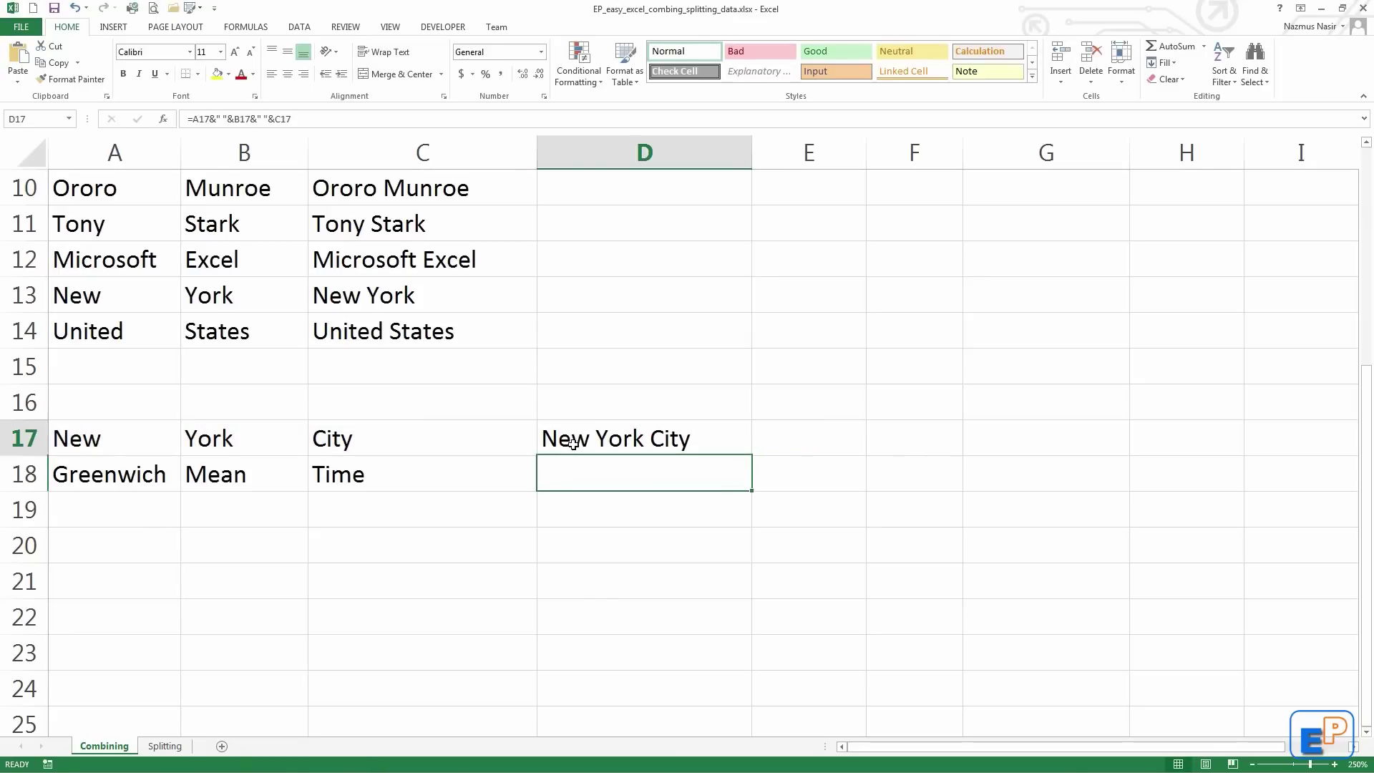
pyautogui.click(215, 119)
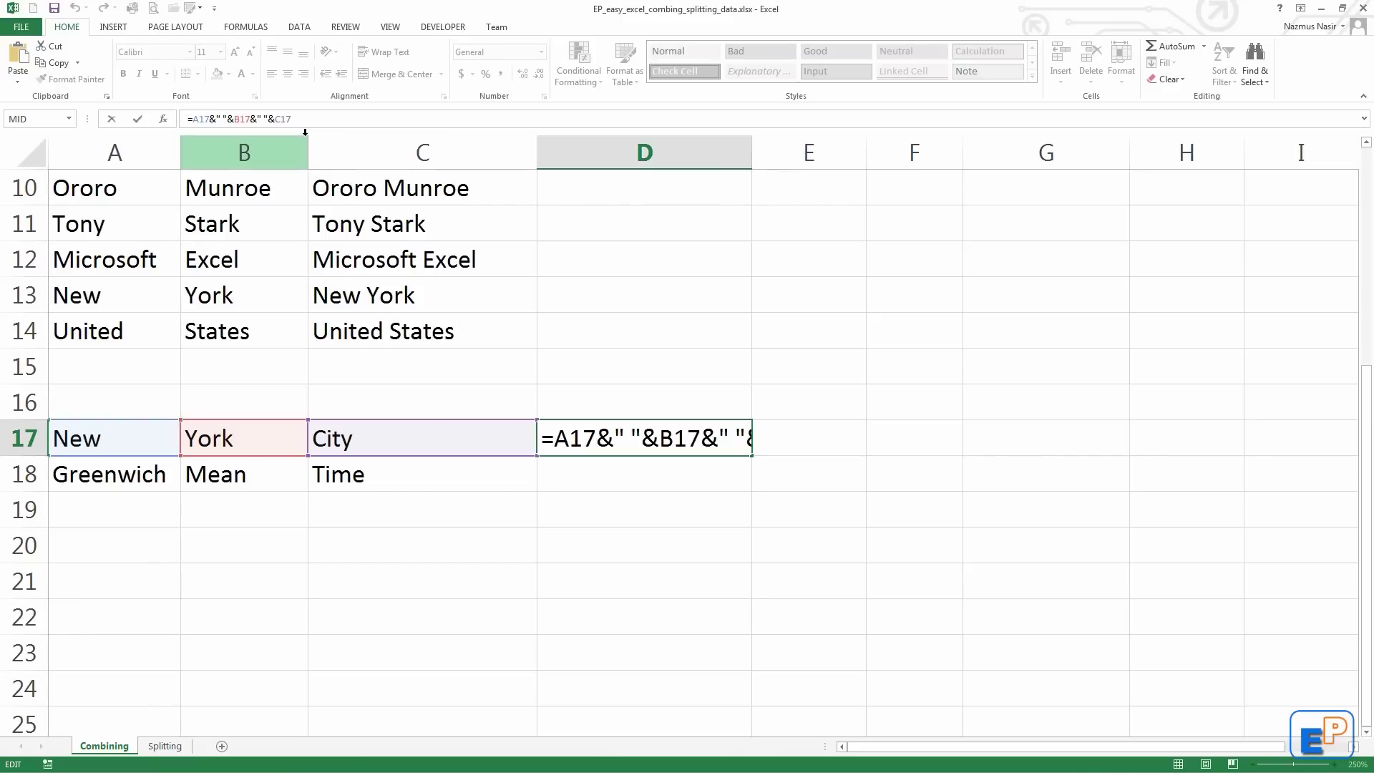
pyautogui.press('Return')
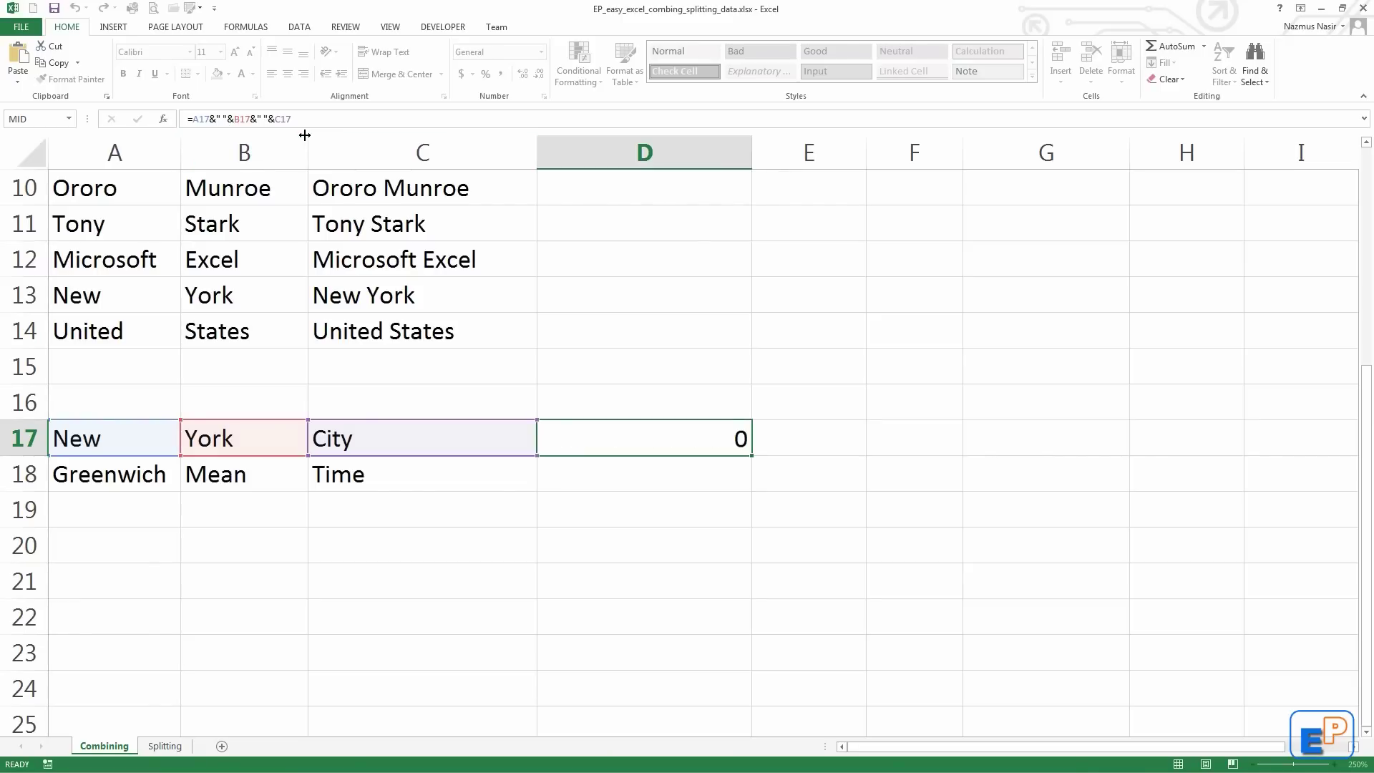
# - Fill D17's formula into D18 for Greenwich Mean Time and widen column D to fit
pyautogui.click(664, 433)
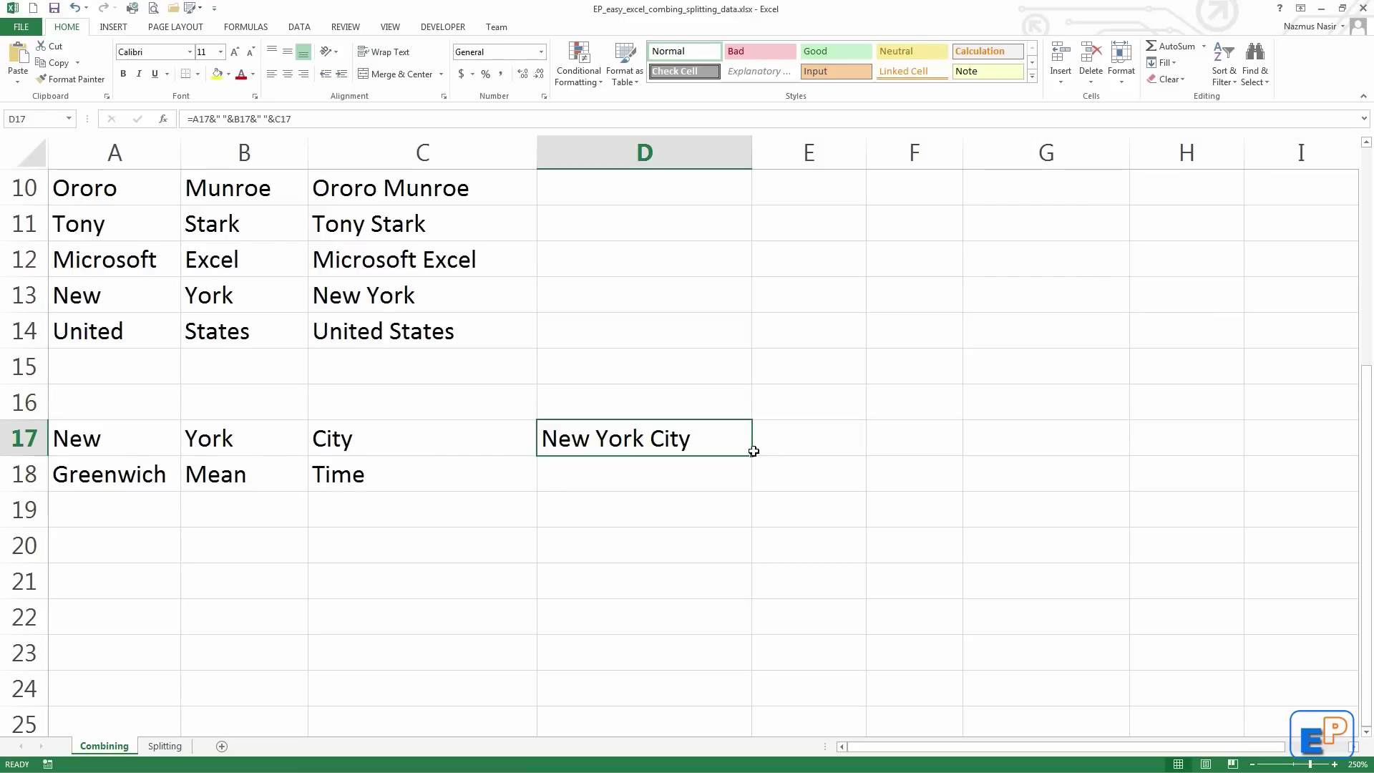
pyautogui.moveTo(753, 451); pyautogui.dragTo(754, 489)
pyautogui.click(874, 408)
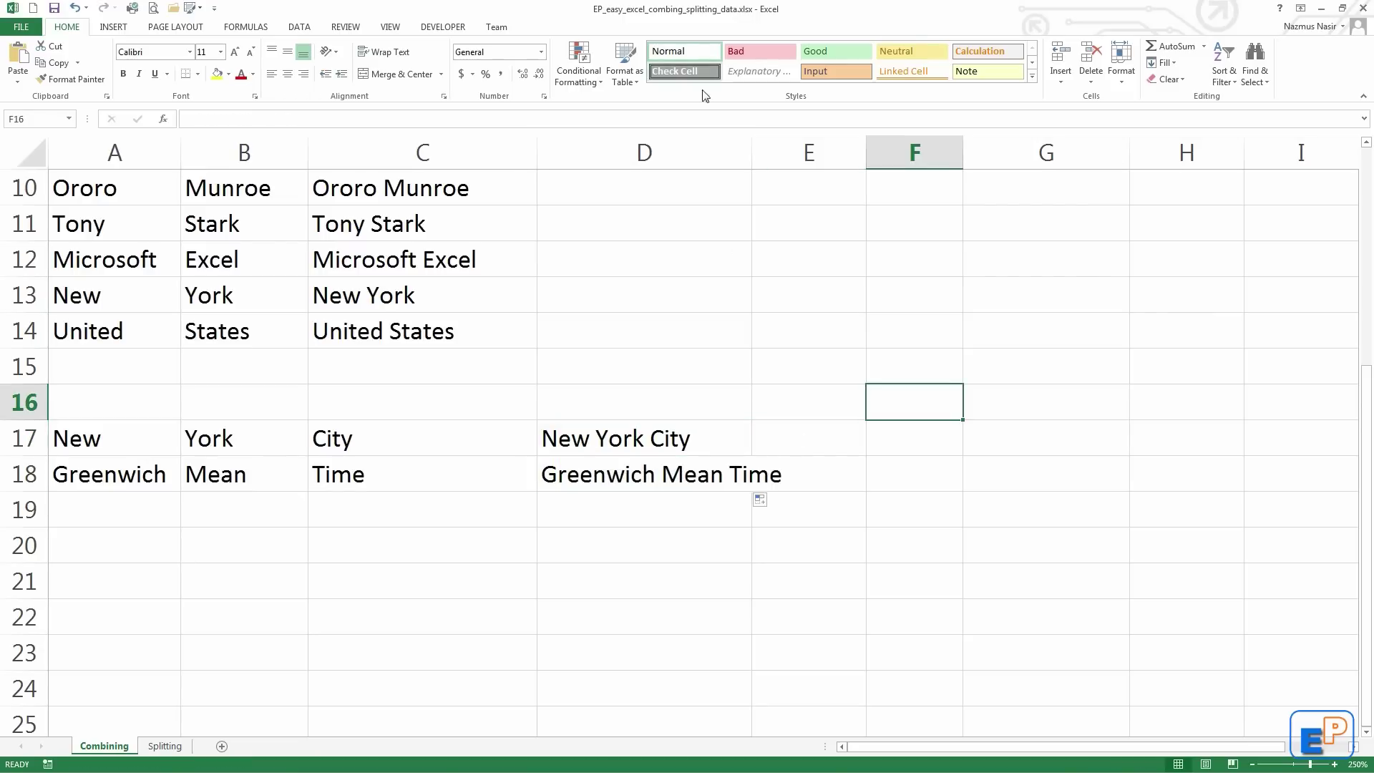
pyautogui.moveTo(752, 153); pyautogui.dragTo(786, 152)
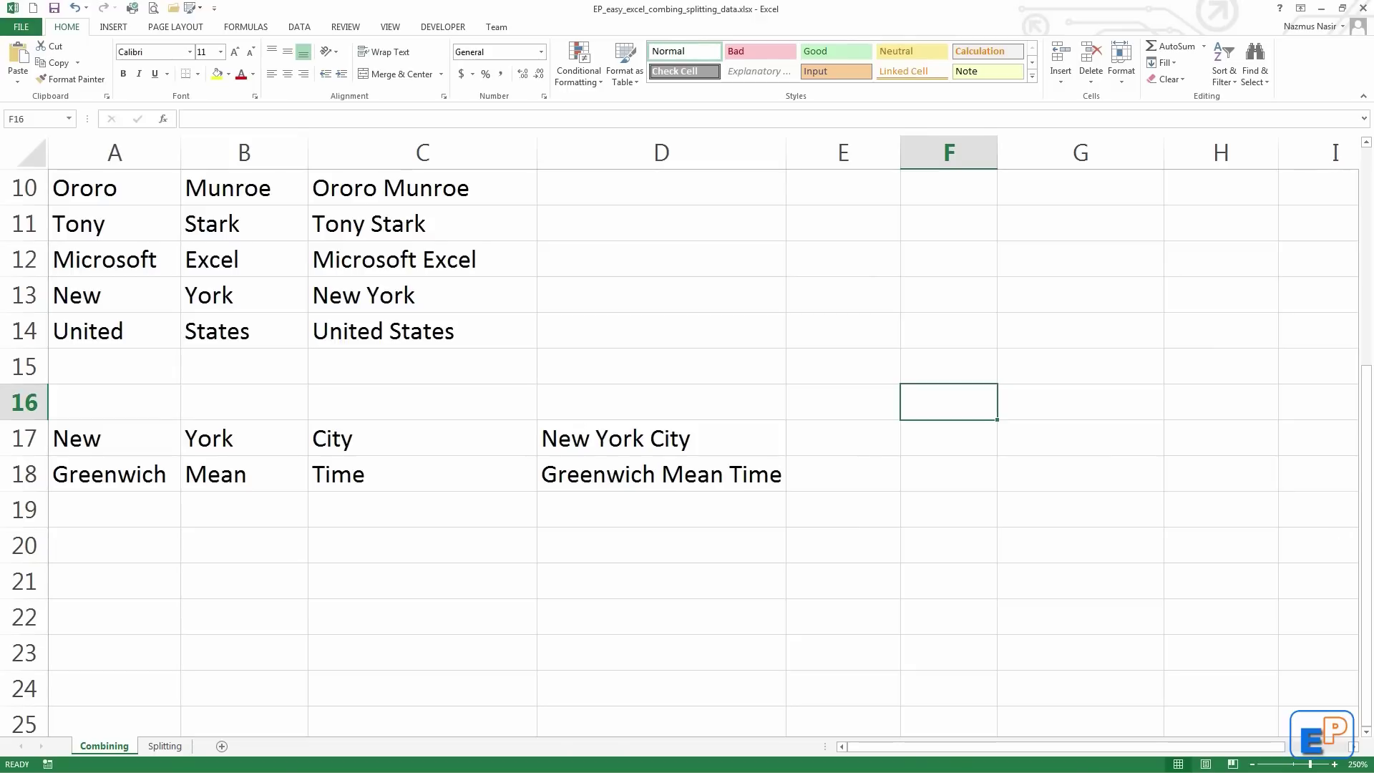
pyautogui.click(697, 387)
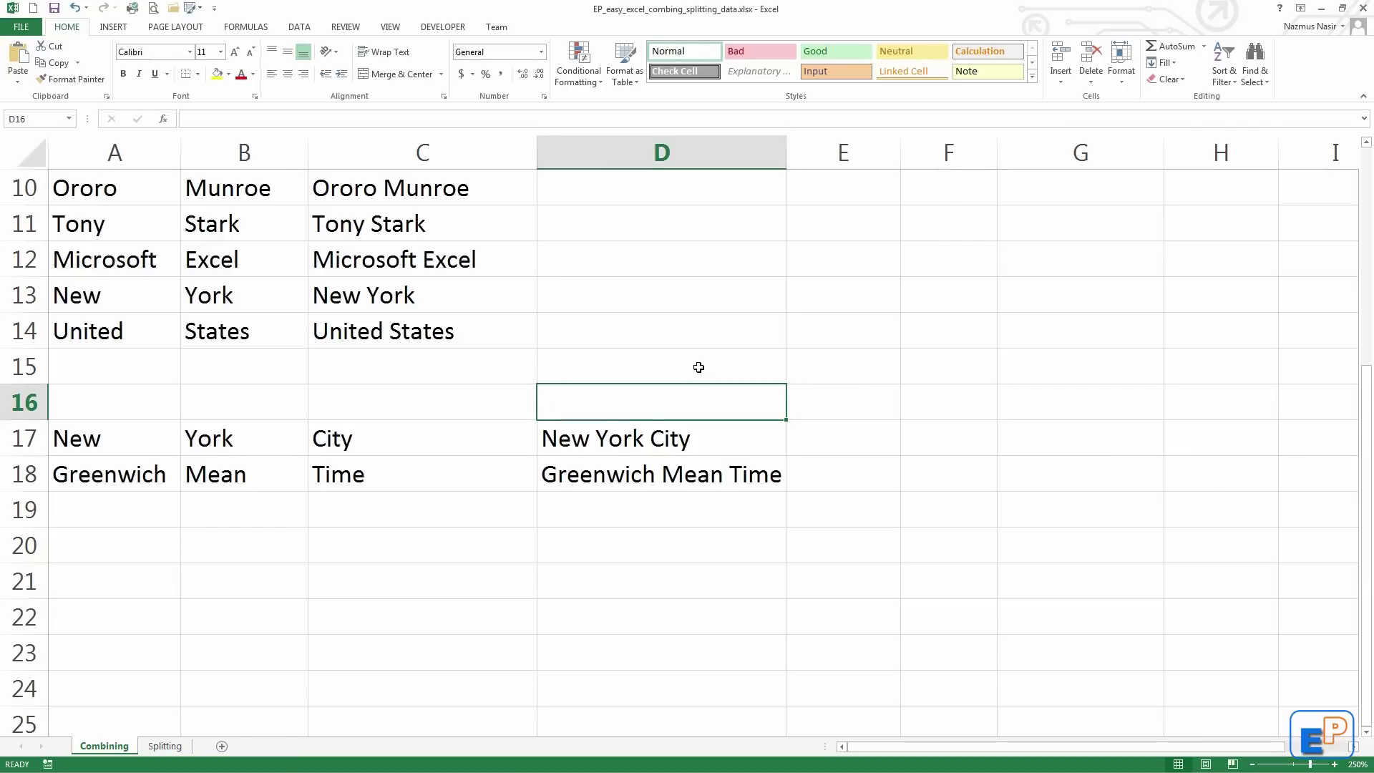
pyautogui.scroll(3, 623, 393)
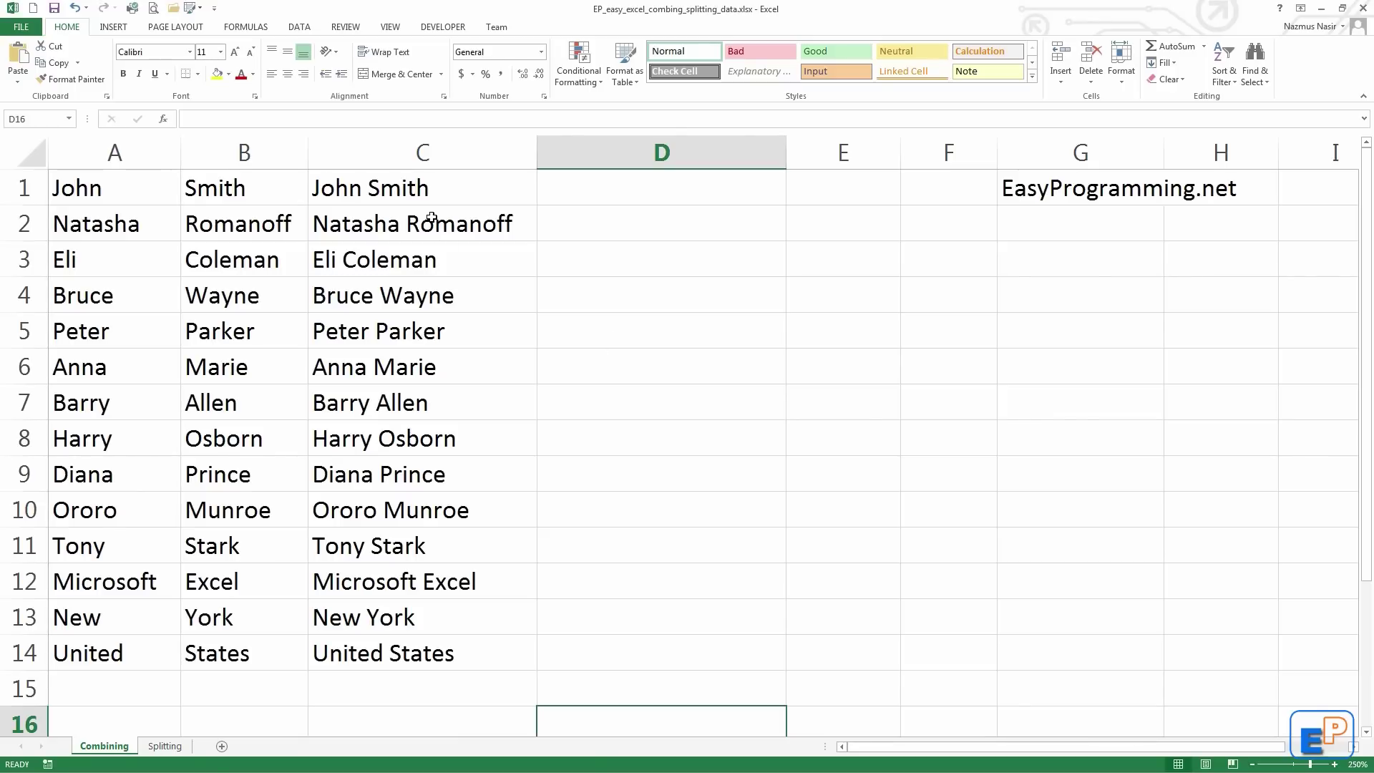
pyautogui.moveTo(430, 193); pyautogui.dragTo(401, 650)
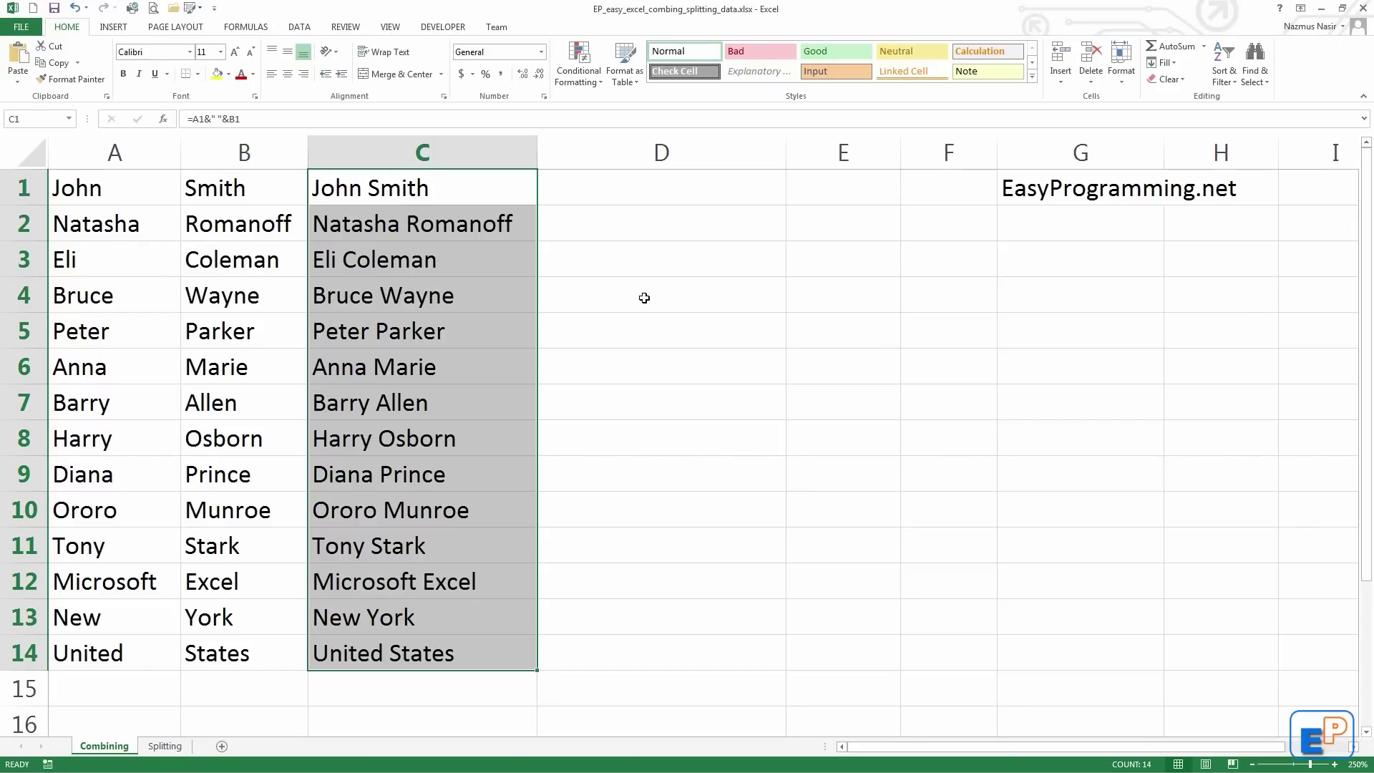
pyautogui.click(564, 377)
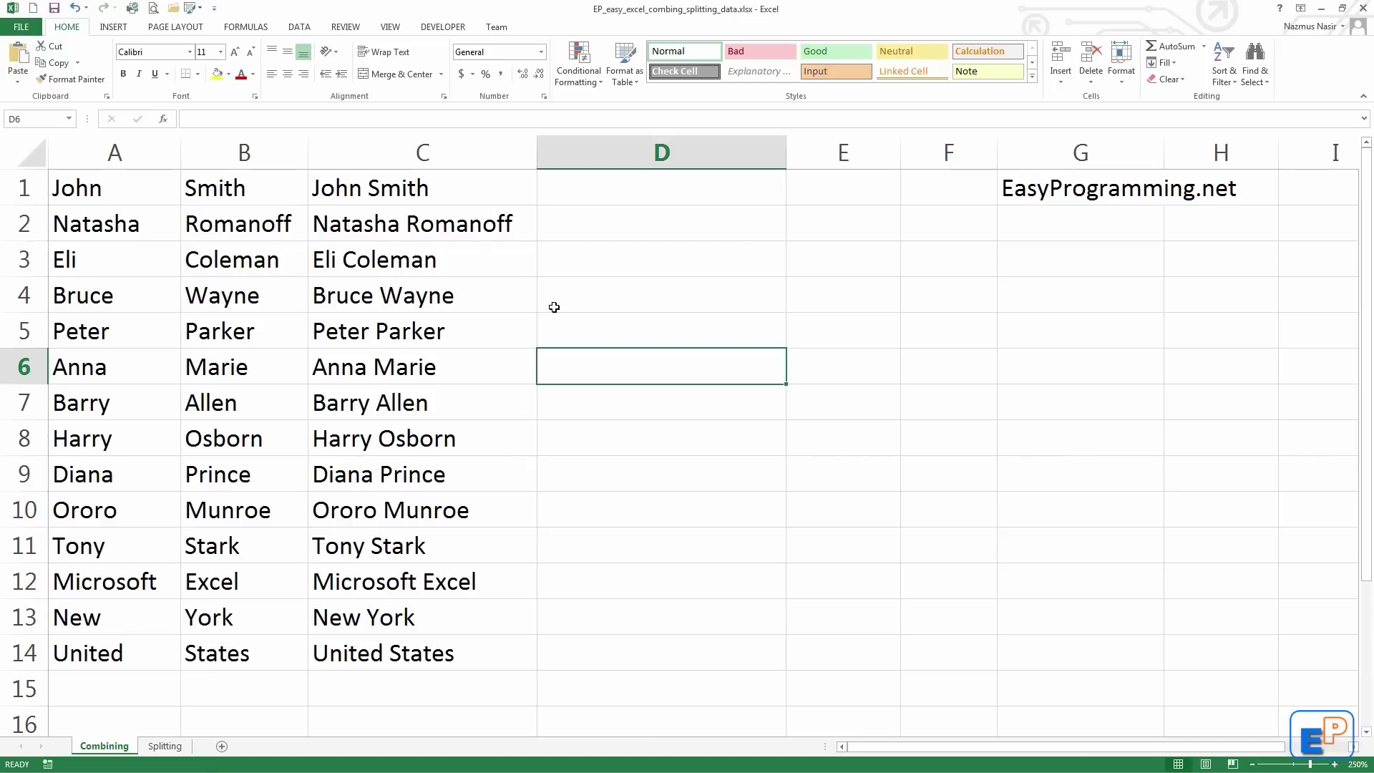
pyautogui.click(388, 288)
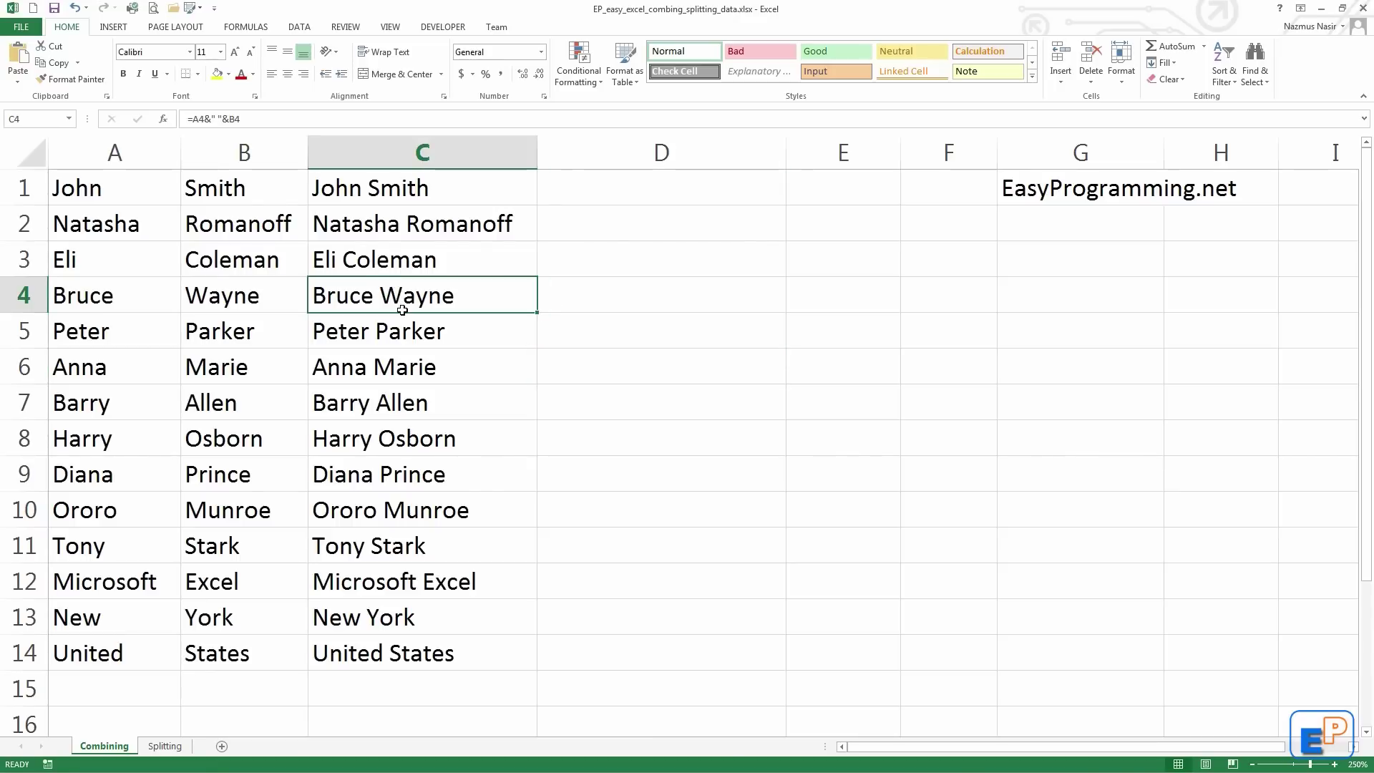
pyautogui.click(421, 355)
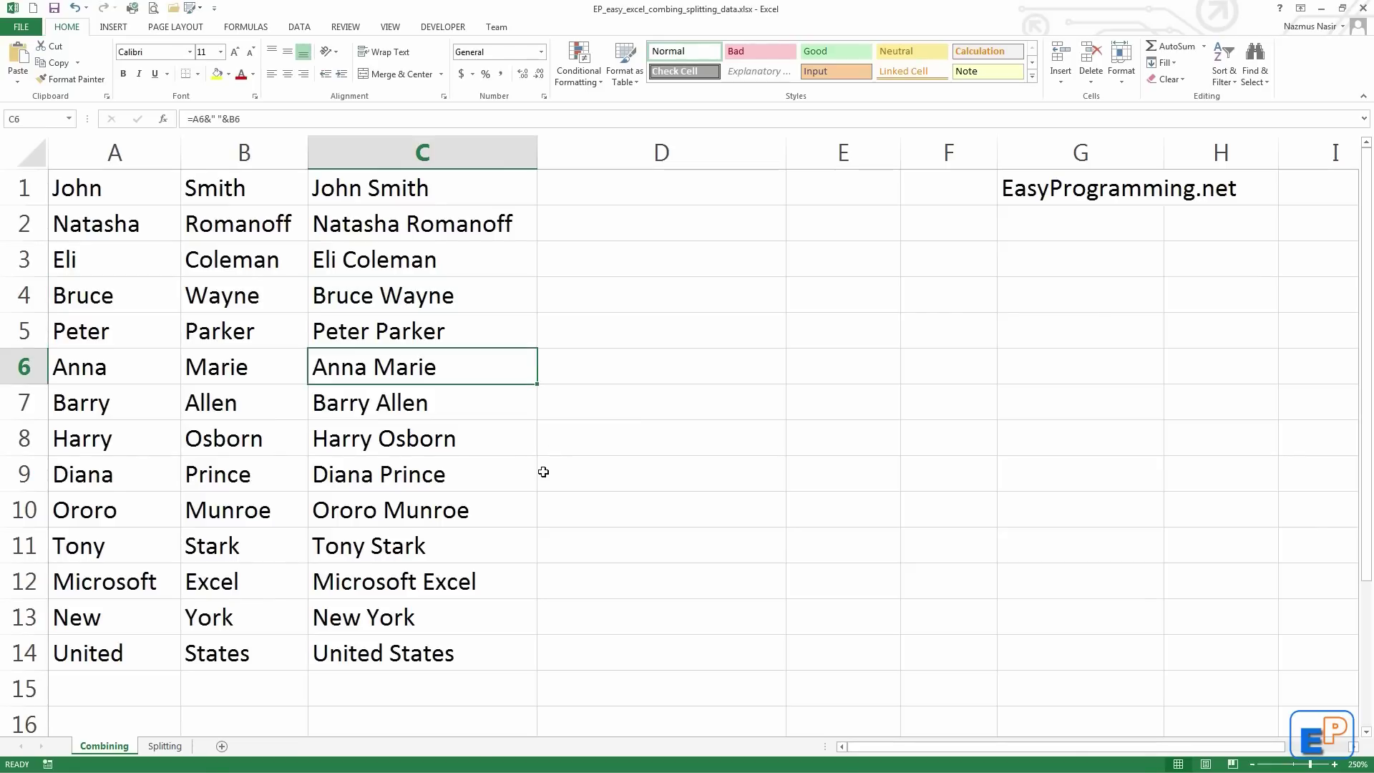
pyautogui.click(427, 447)
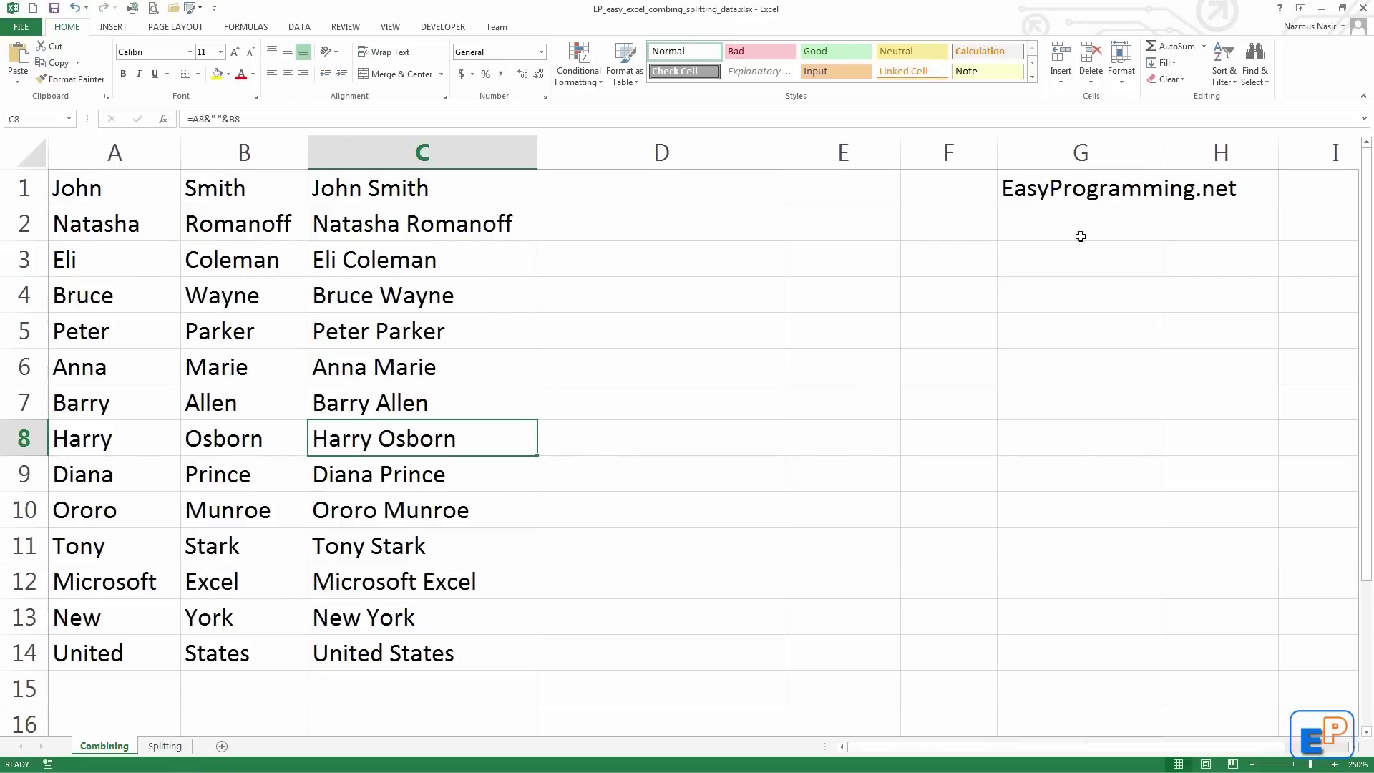
pyautogui.click(1055, 191)
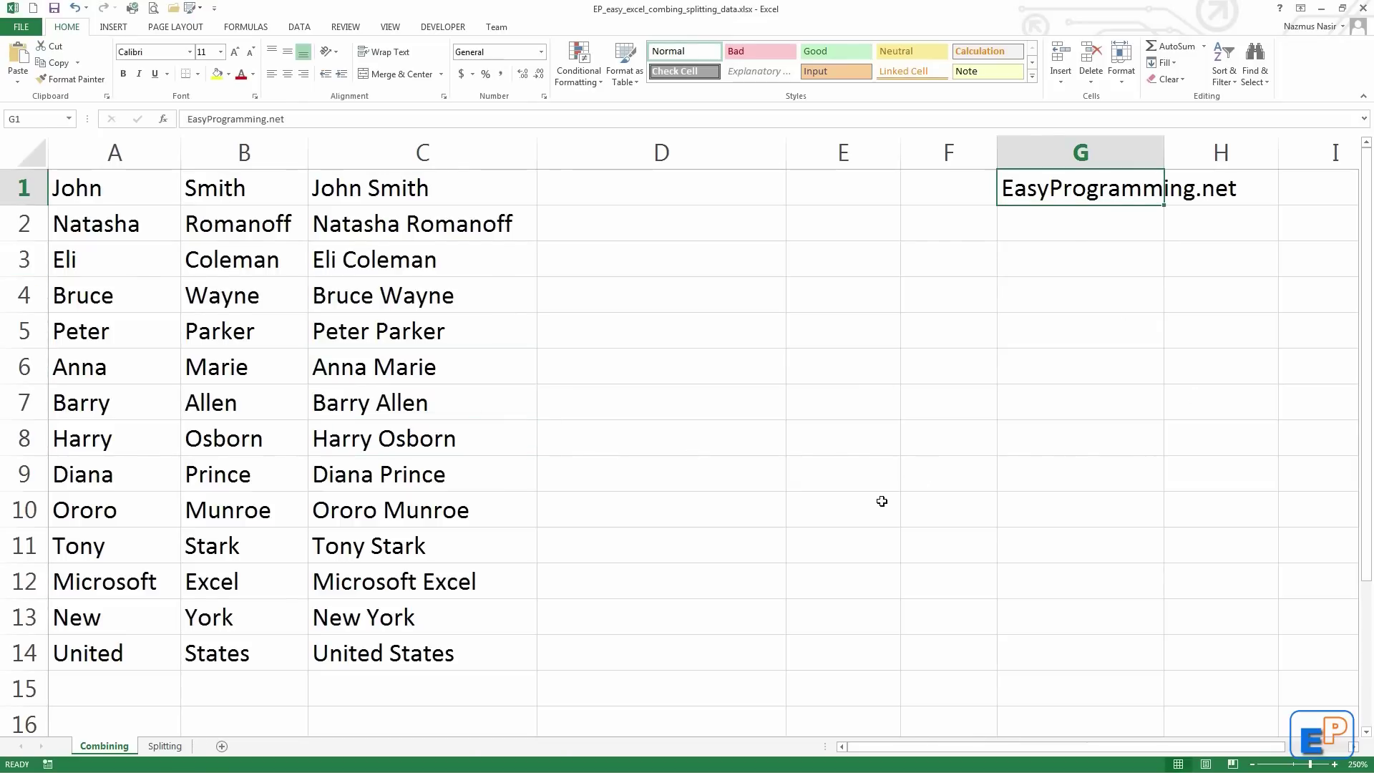